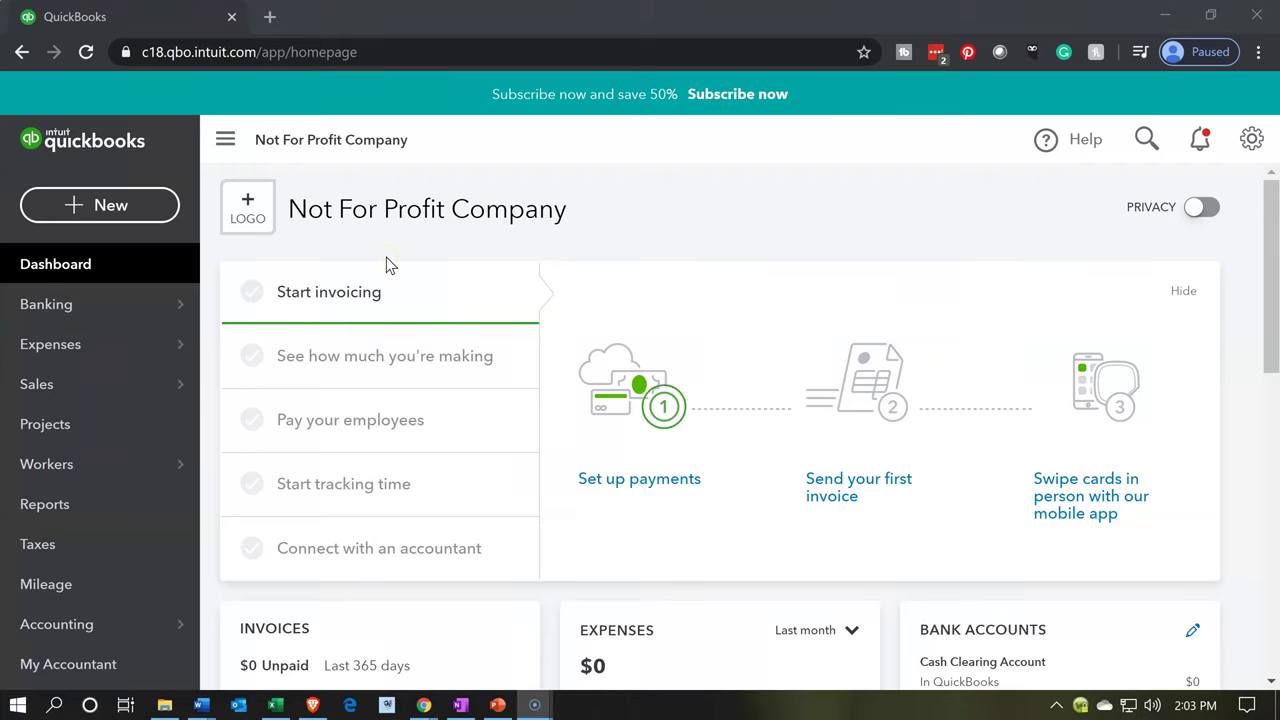
- Switch to the Problem 1 14nn workbook and review the Cash and Contributions Receivable 108,000 entries
left_click(176, 275)
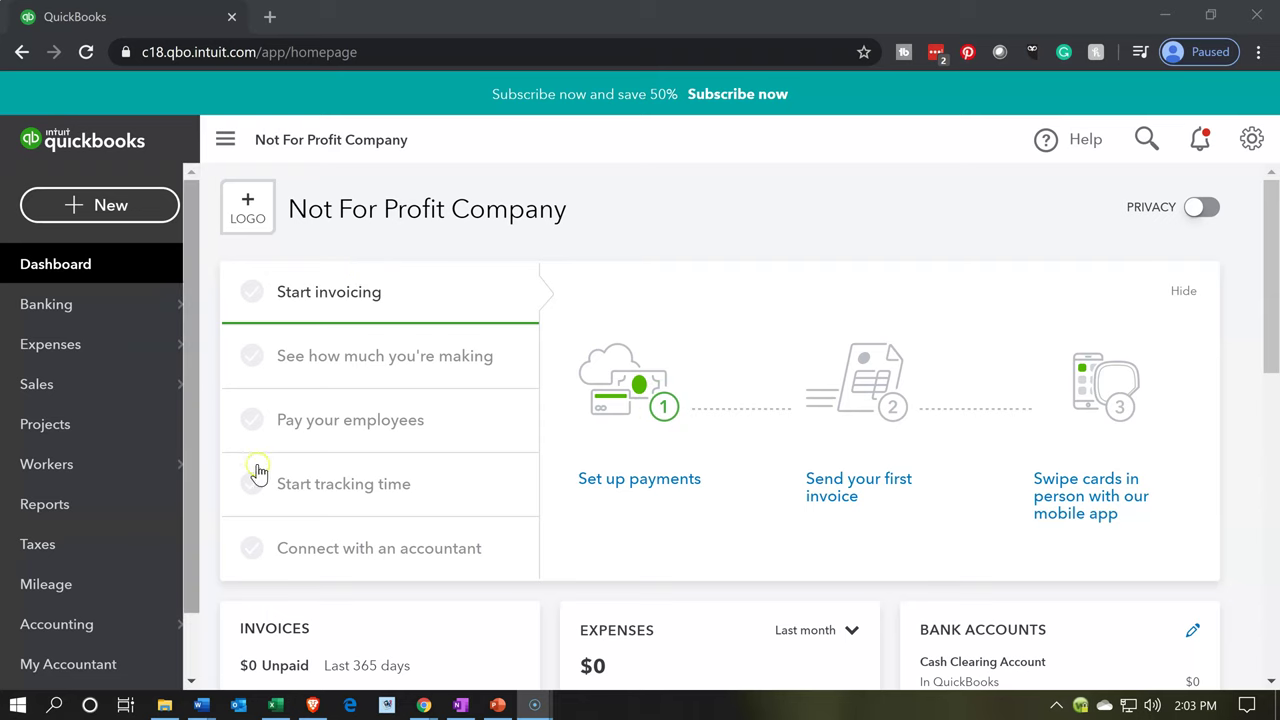
left_click(273, 706)
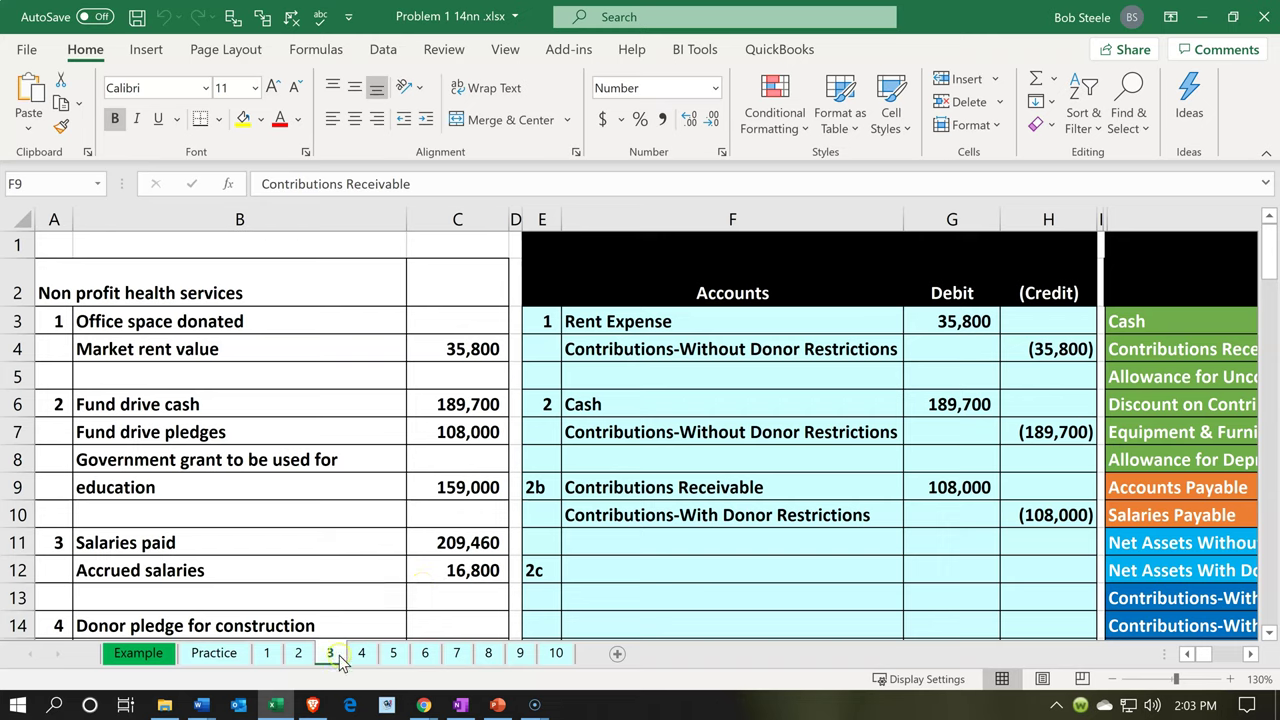
left_click(588, 488)
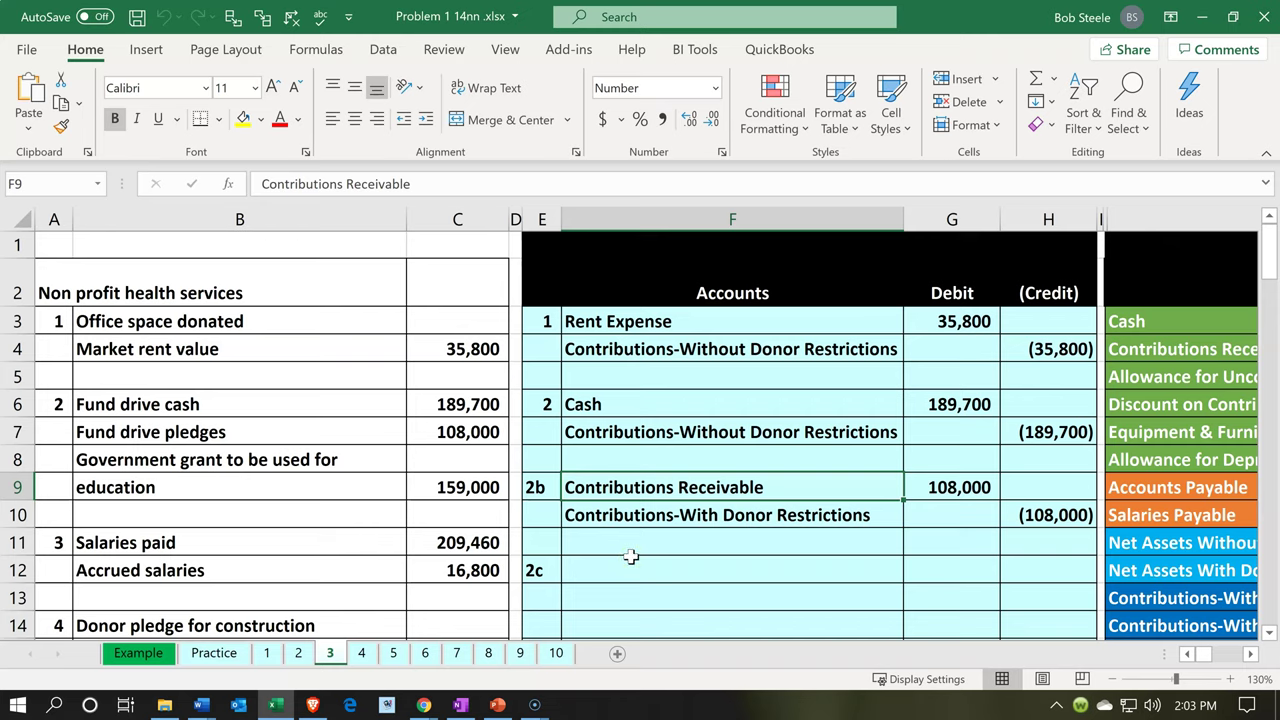
key("Up")
key("Up")
key("Up")
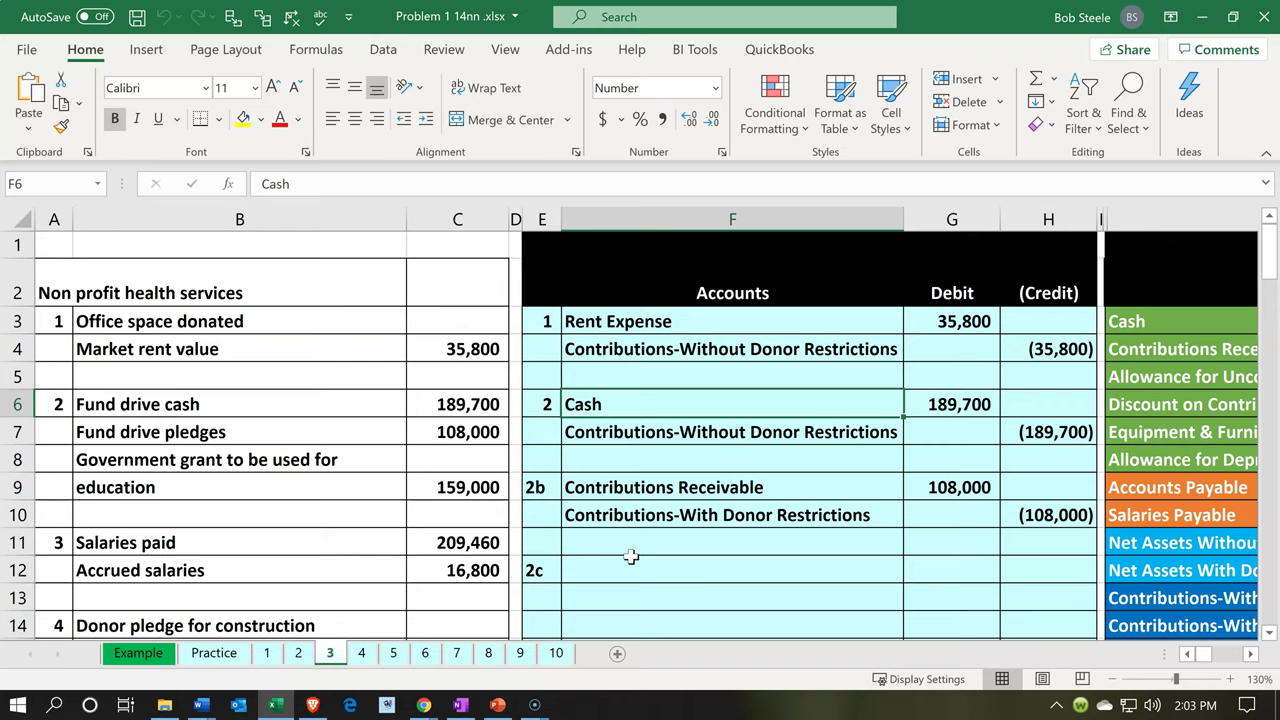
key("Down")
key("Down")
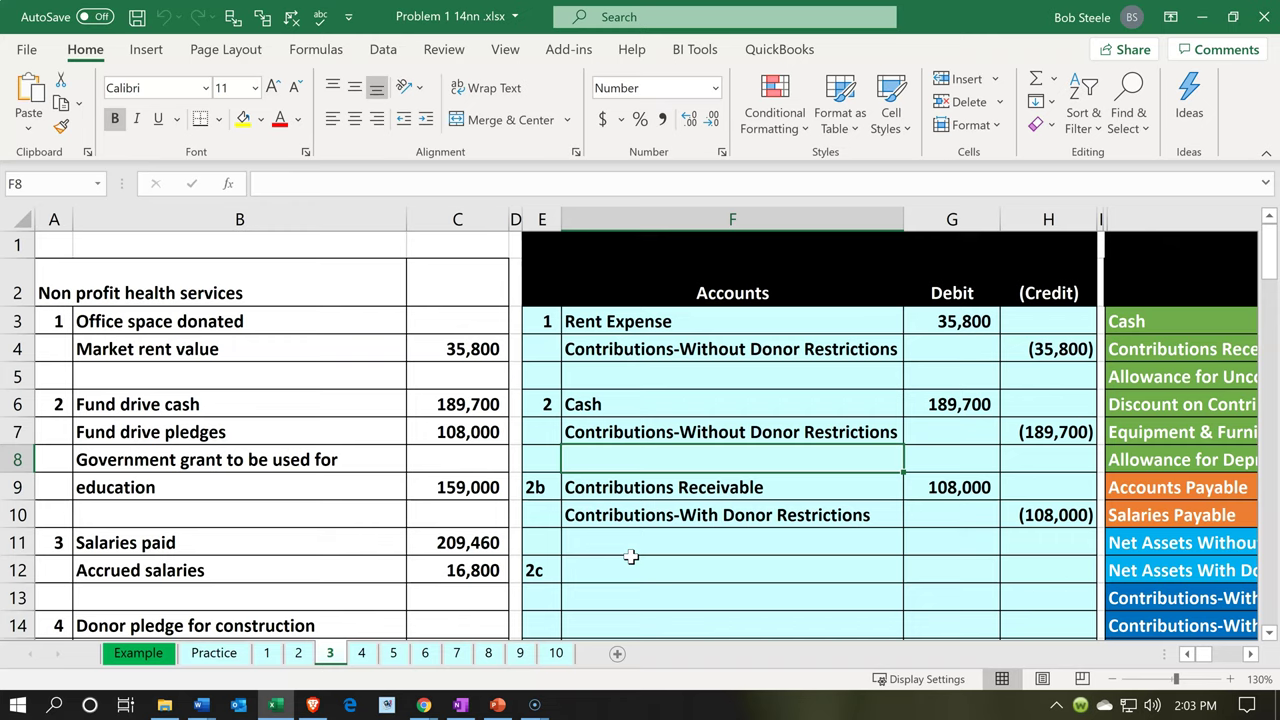
left_click(627, 490)
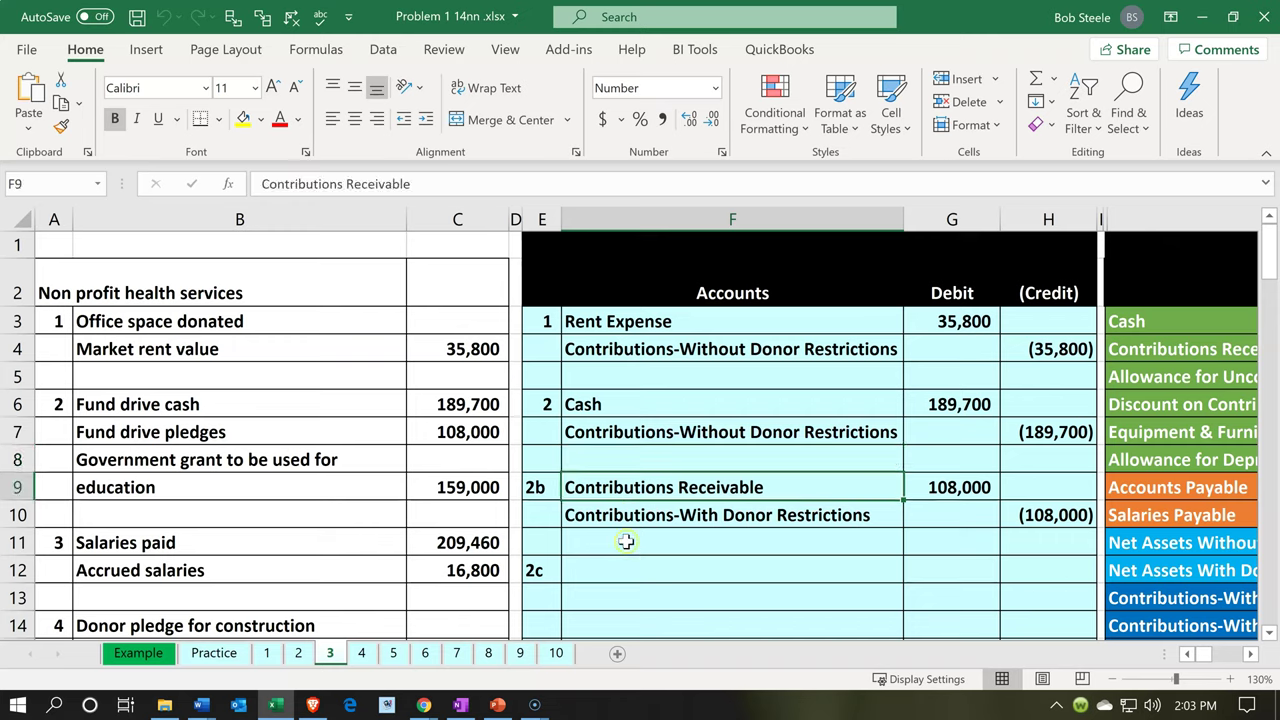
left_click(626, 541)
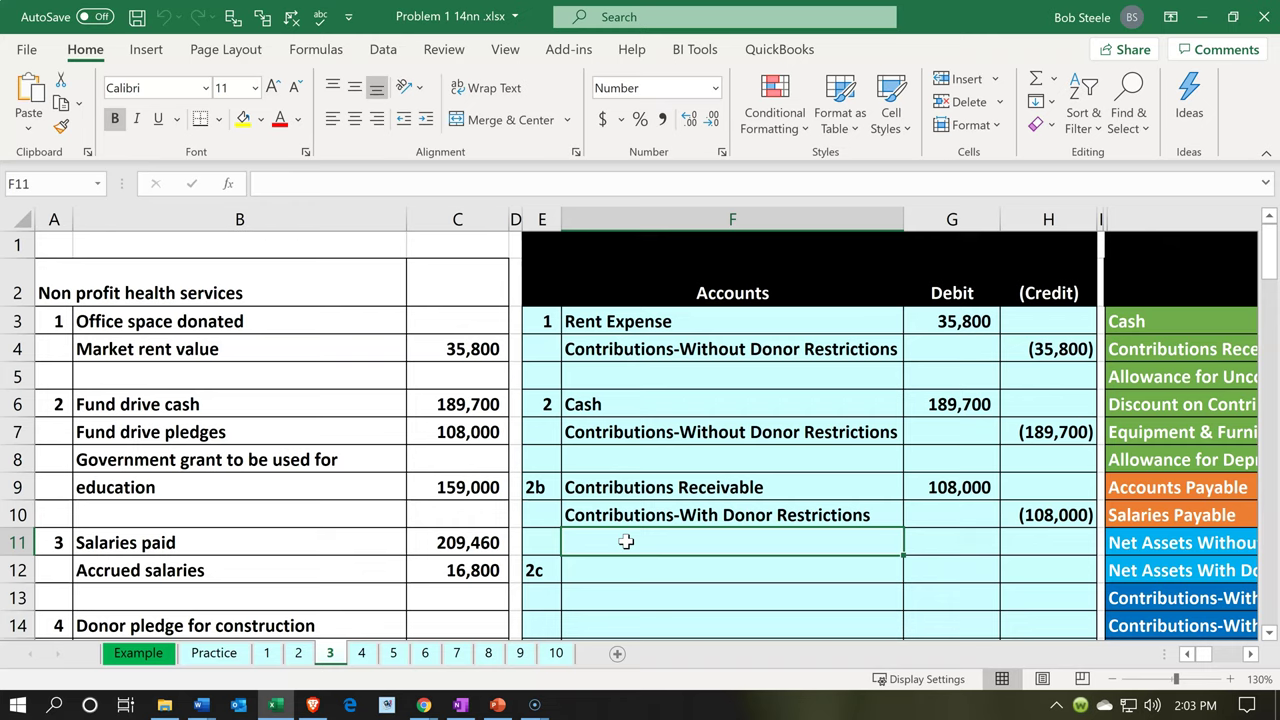
left_click(622, 405)
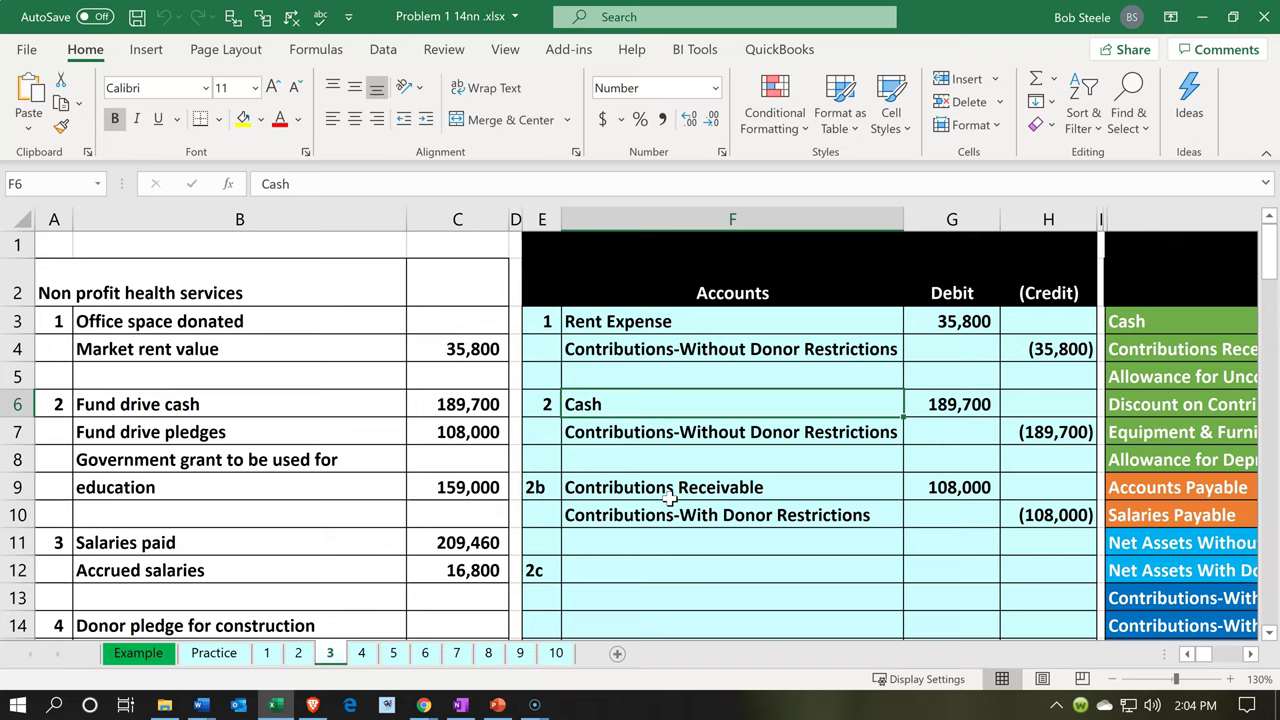
key("Down")
key("Down")
key("Down")
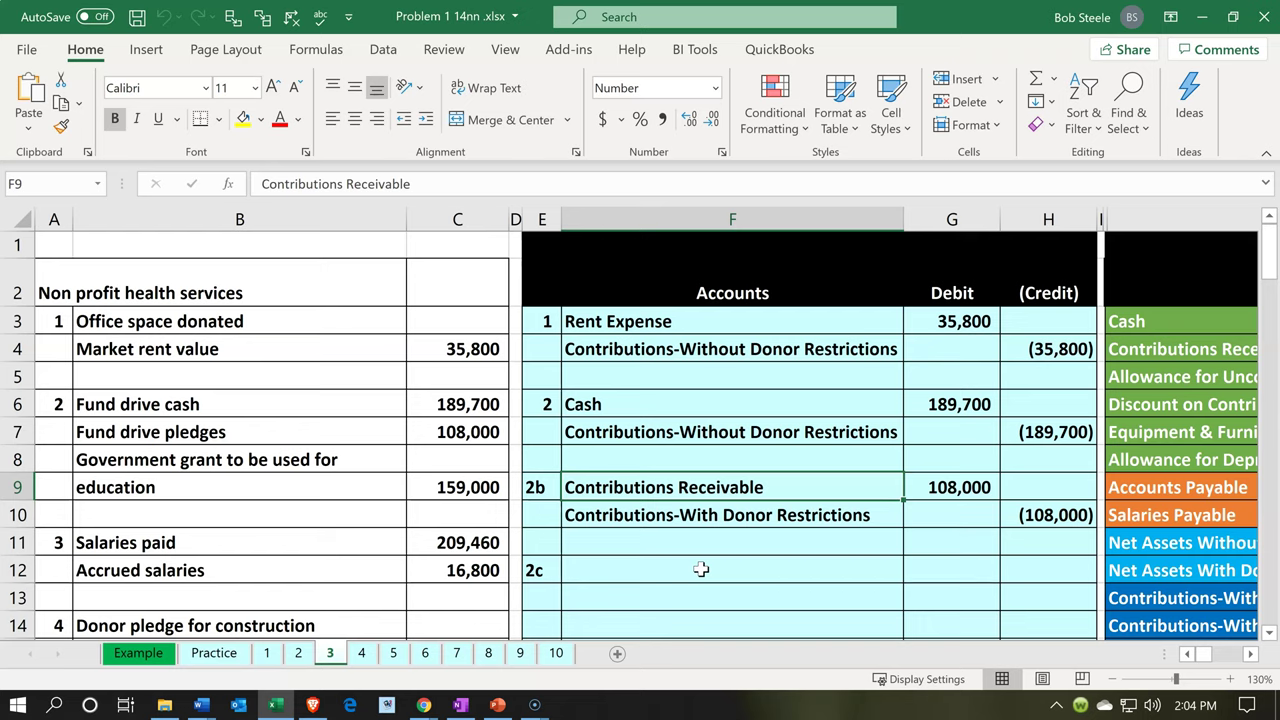
key("Up")
key("Up")
key("Up")
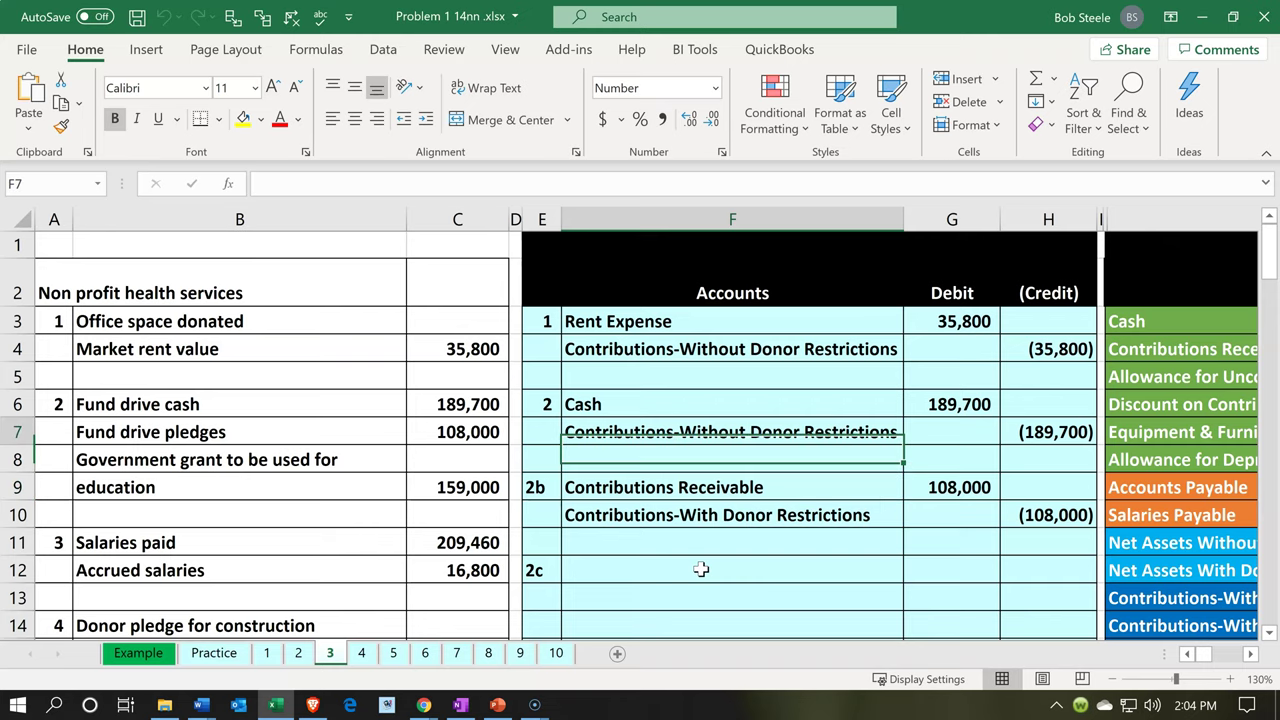
key("Down")
key("Down")
key("Down")
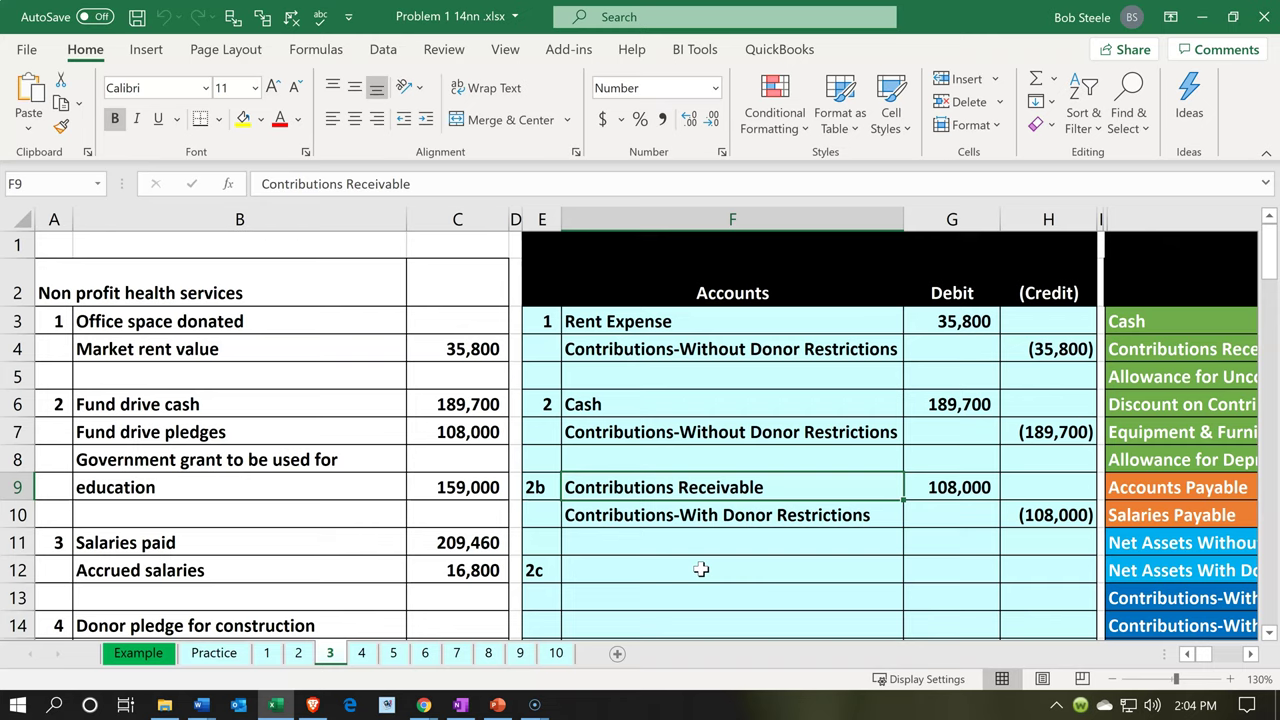
key("Down")
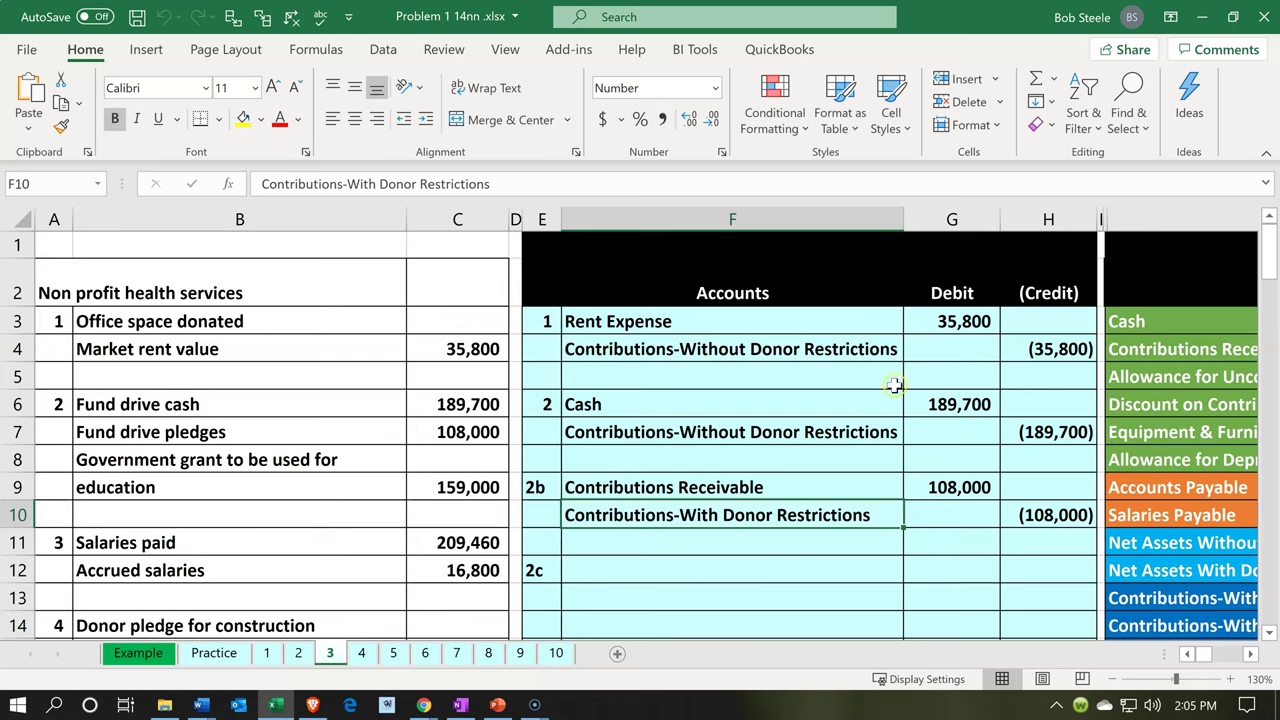
- Minimize Excel and look over the Invoice and Credit memo options in the + New menu
left_click(1200, 17)
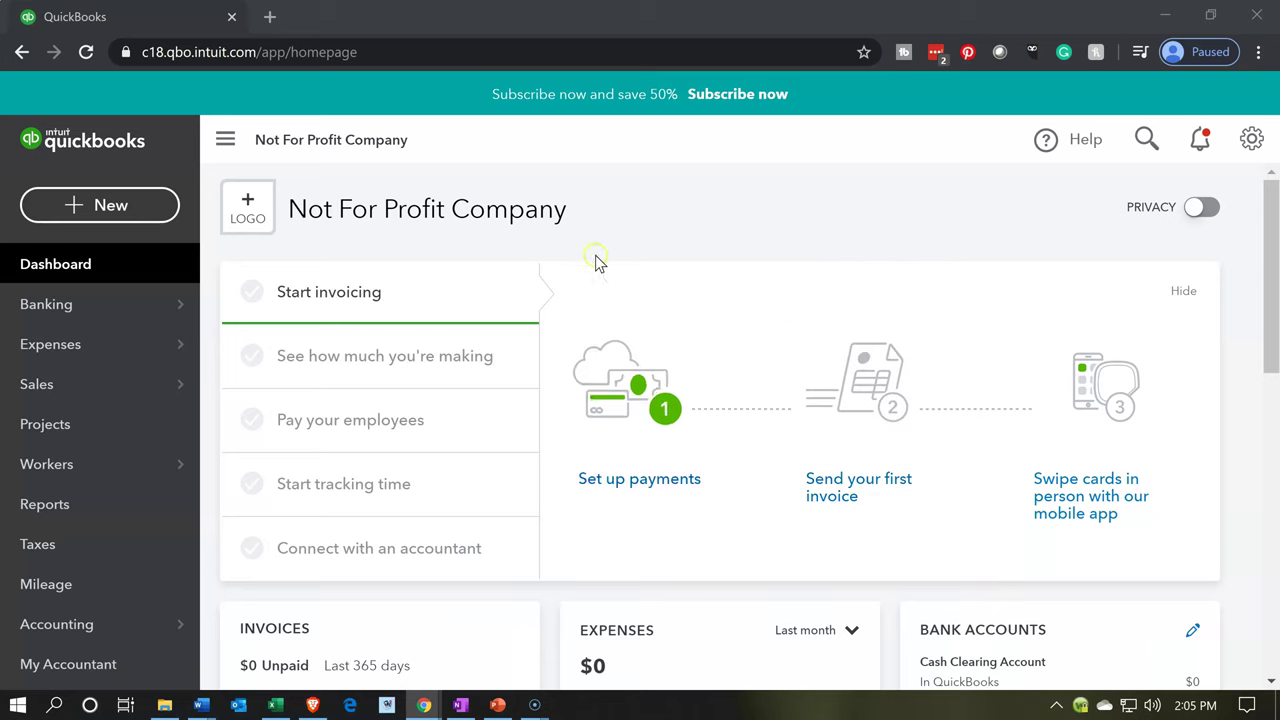
left_click(140, 225)
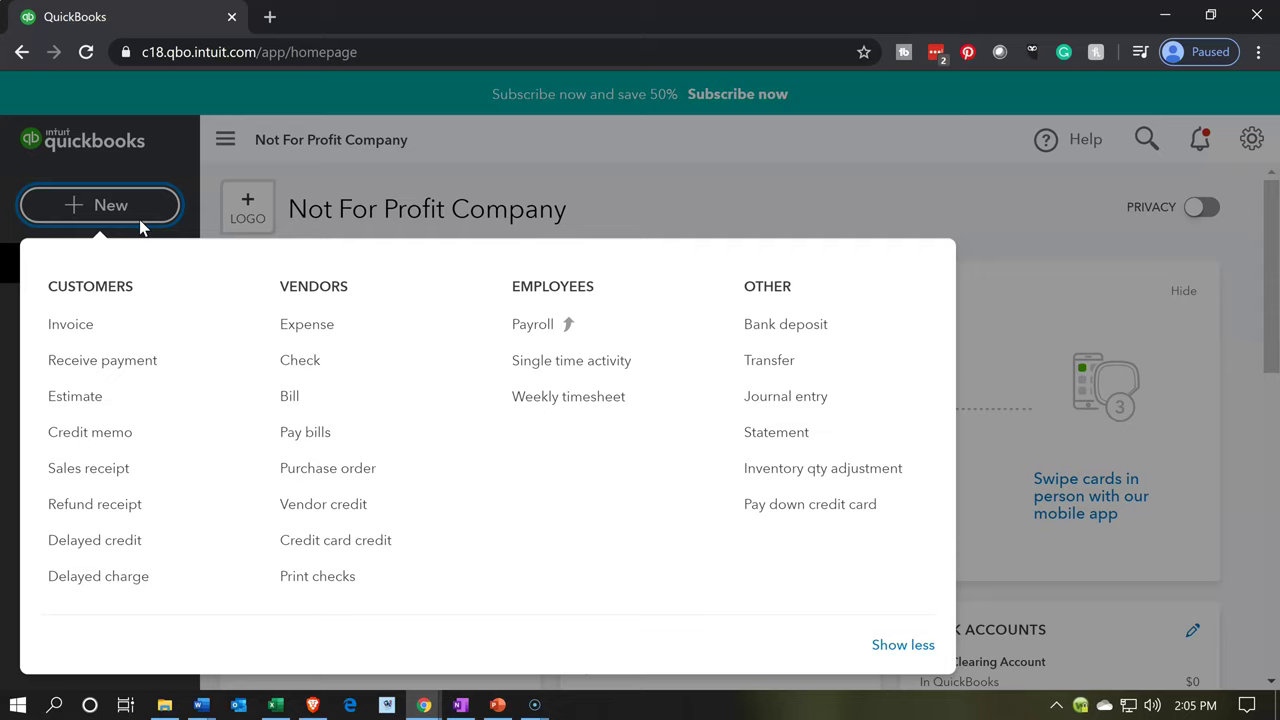
left_click(110, 436)
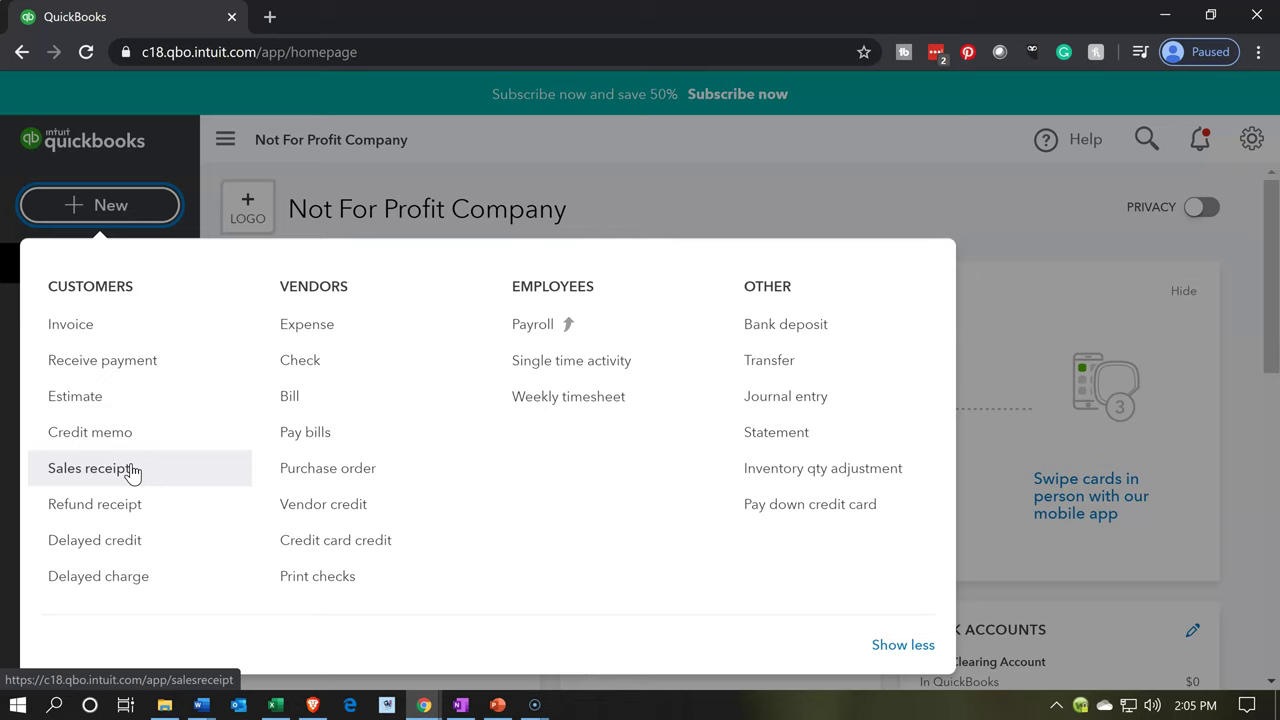
left_click(121, 327)
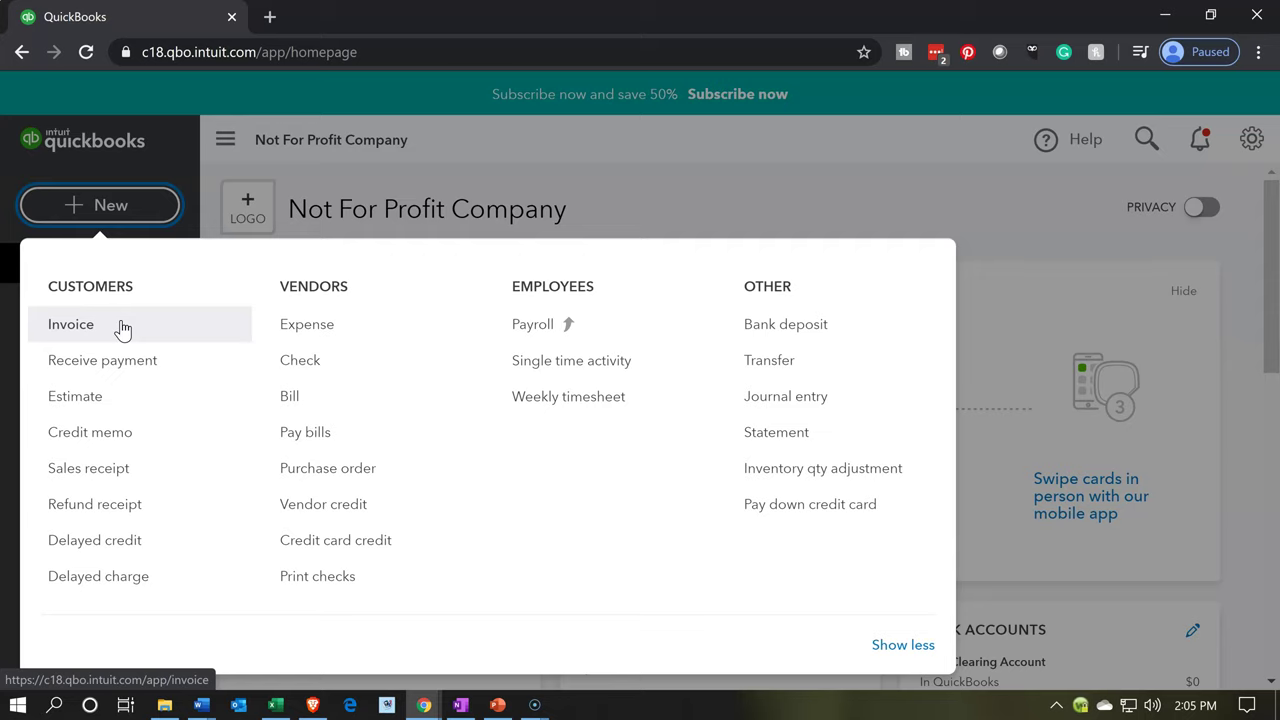
left_click(620, 214)
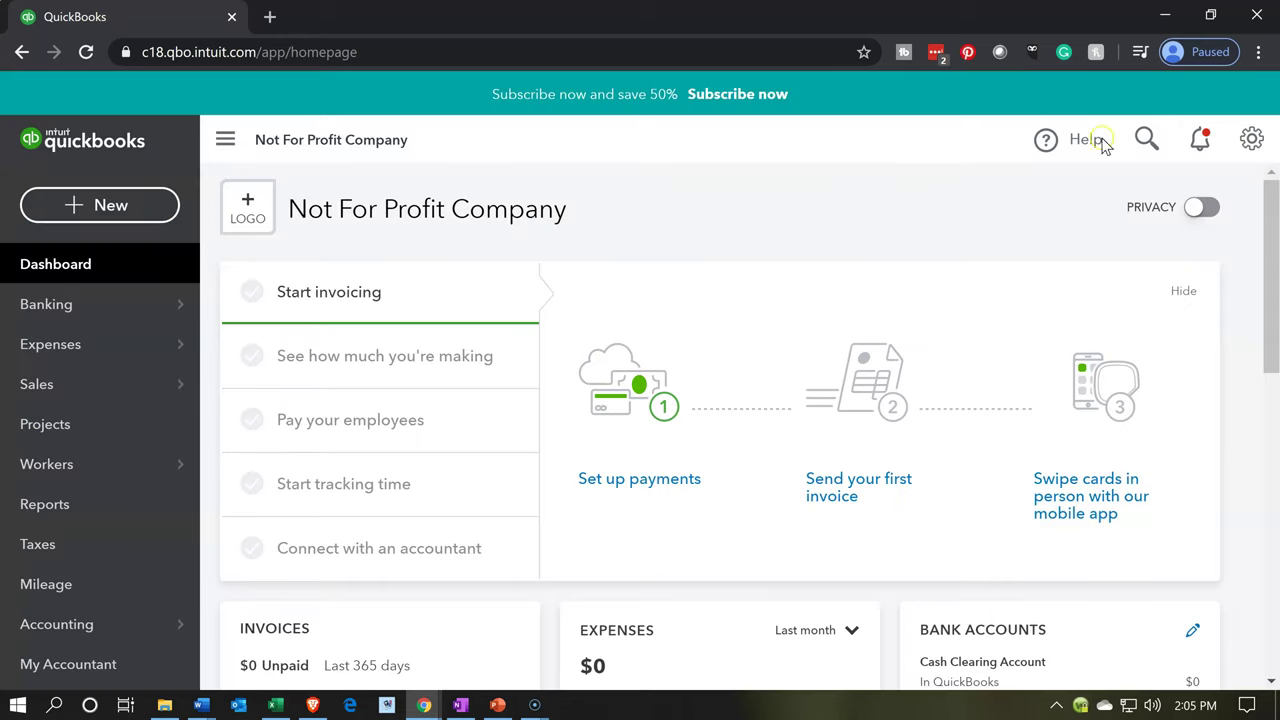
- Go through Account and Settings > Sales to reach the Custom form styles list
left_click(1265, 133)
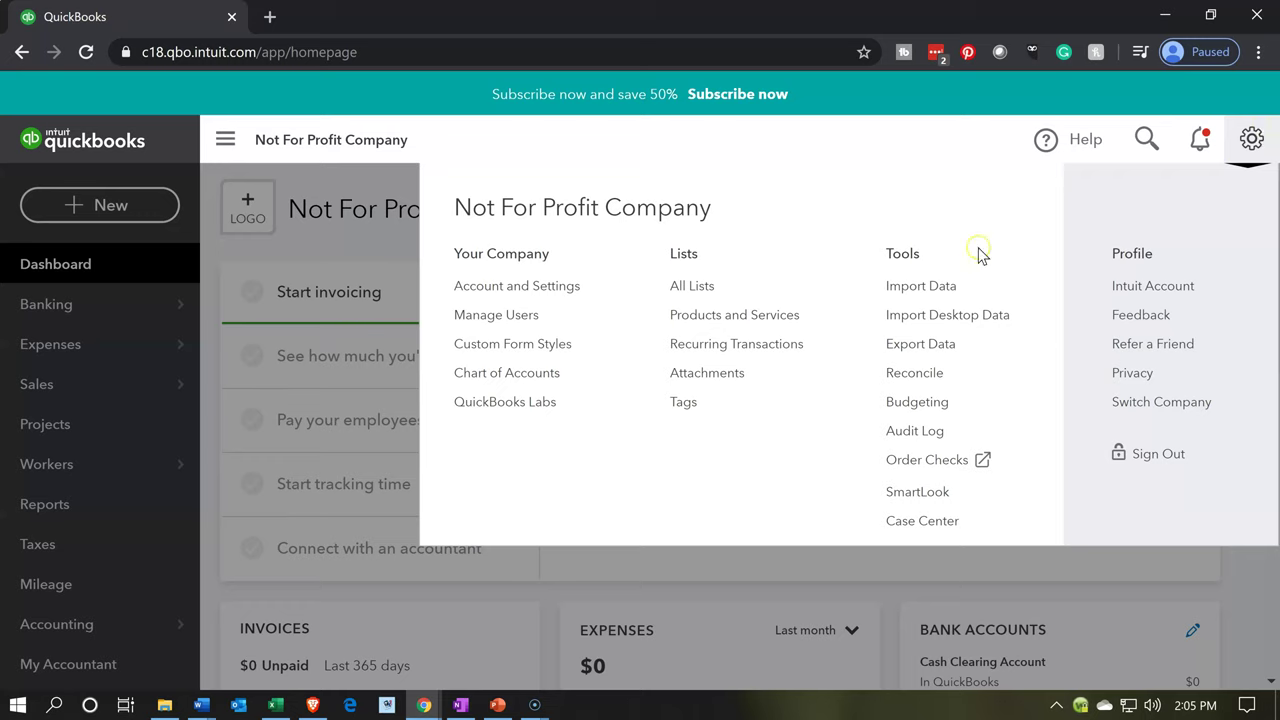
left_click(541, 298)
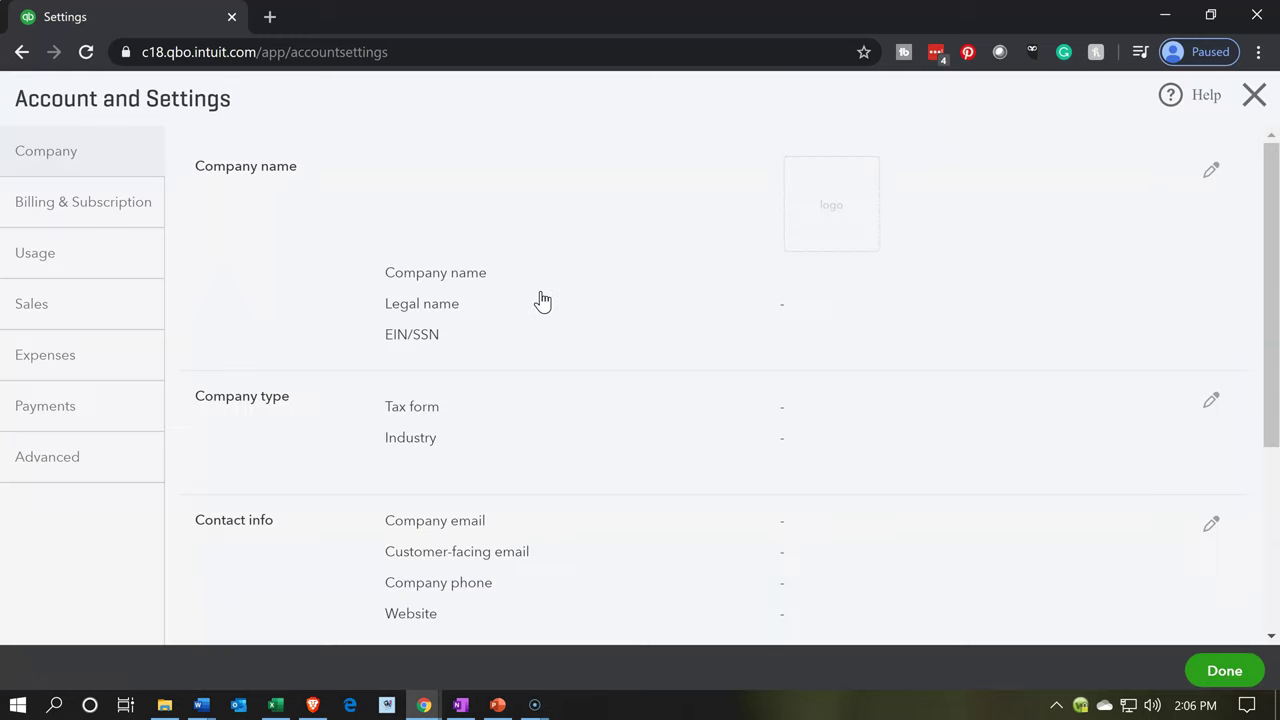
left_click(115, 314)
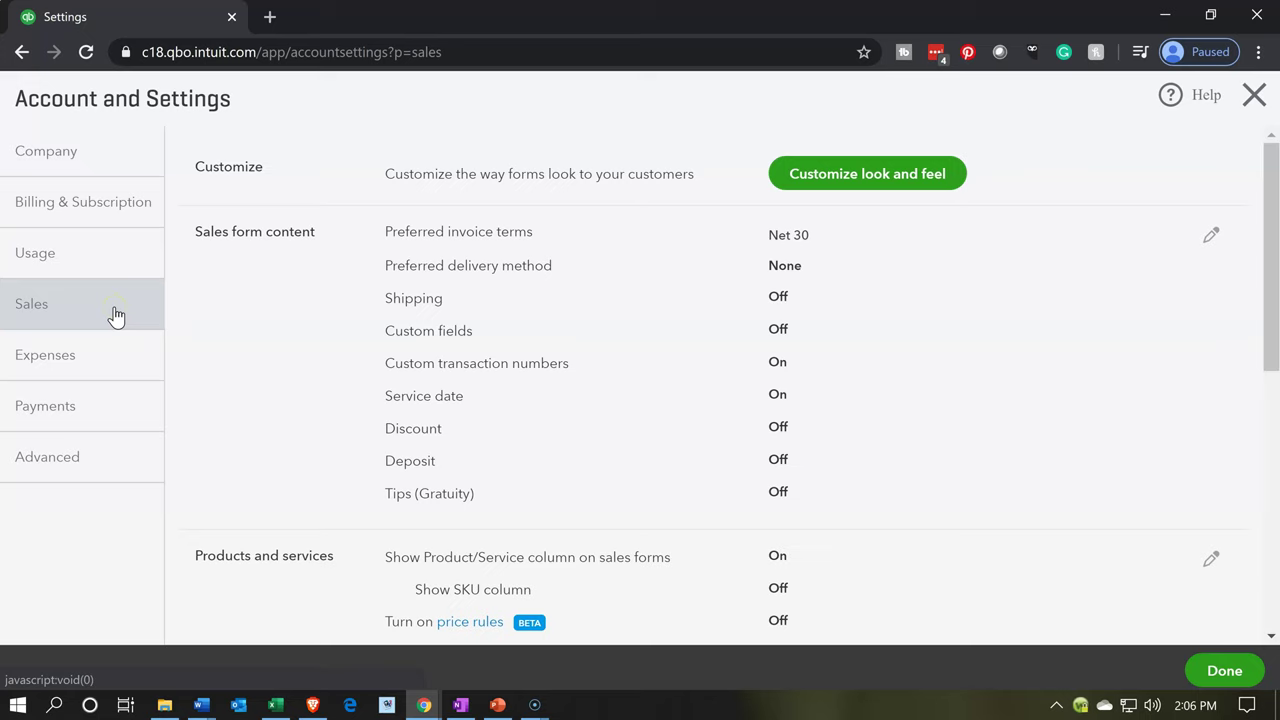
left_click(862, 186)
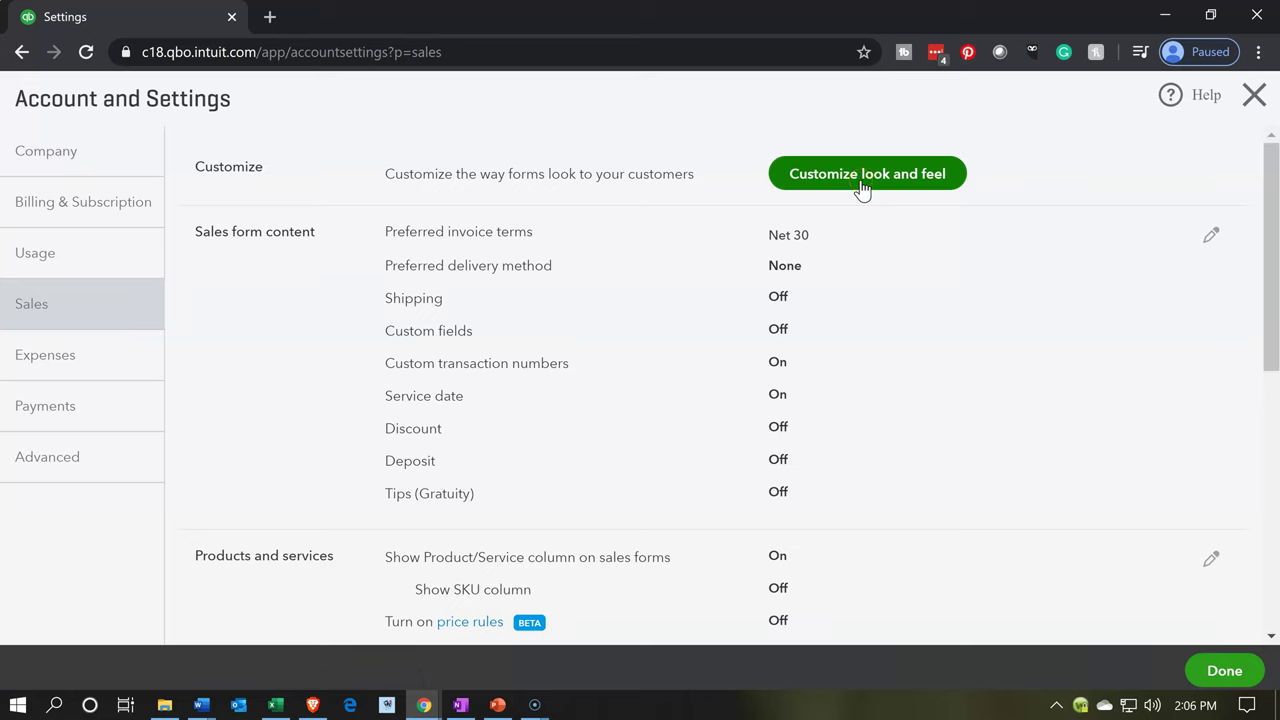
left_click(862, 188)
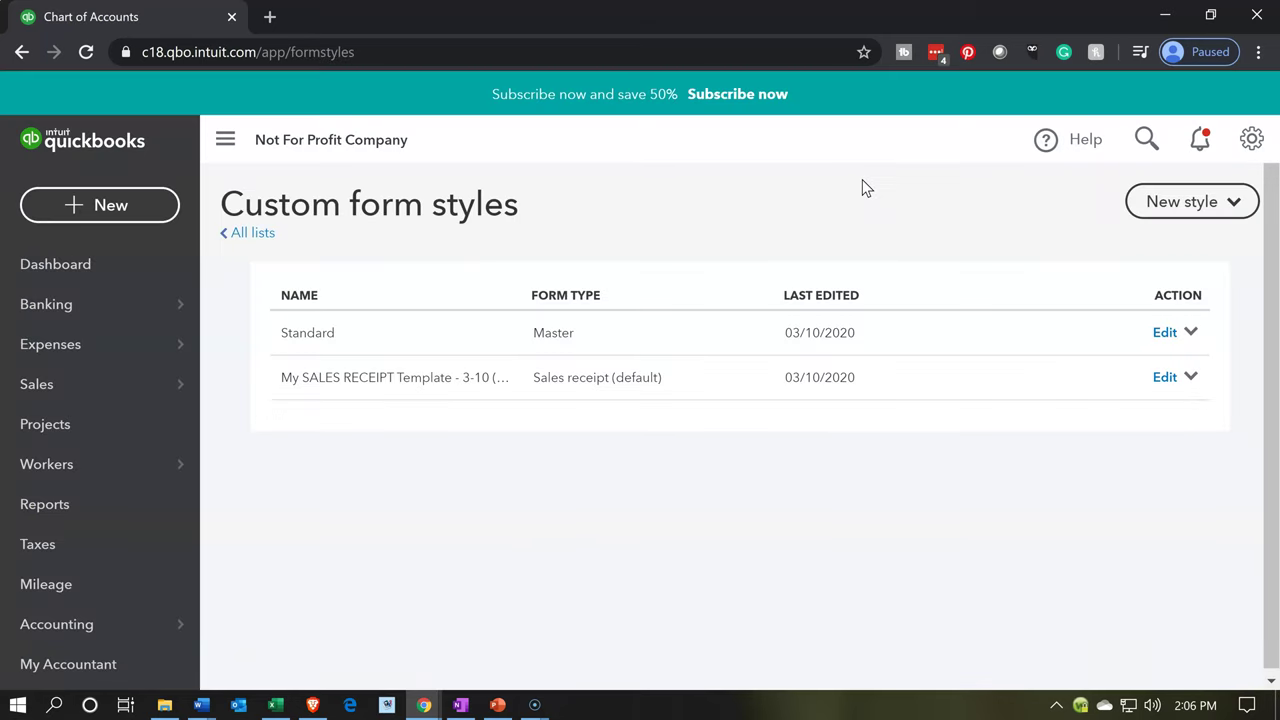
- Create a new Invoice style from the New style menu
left_click(1236, 204)
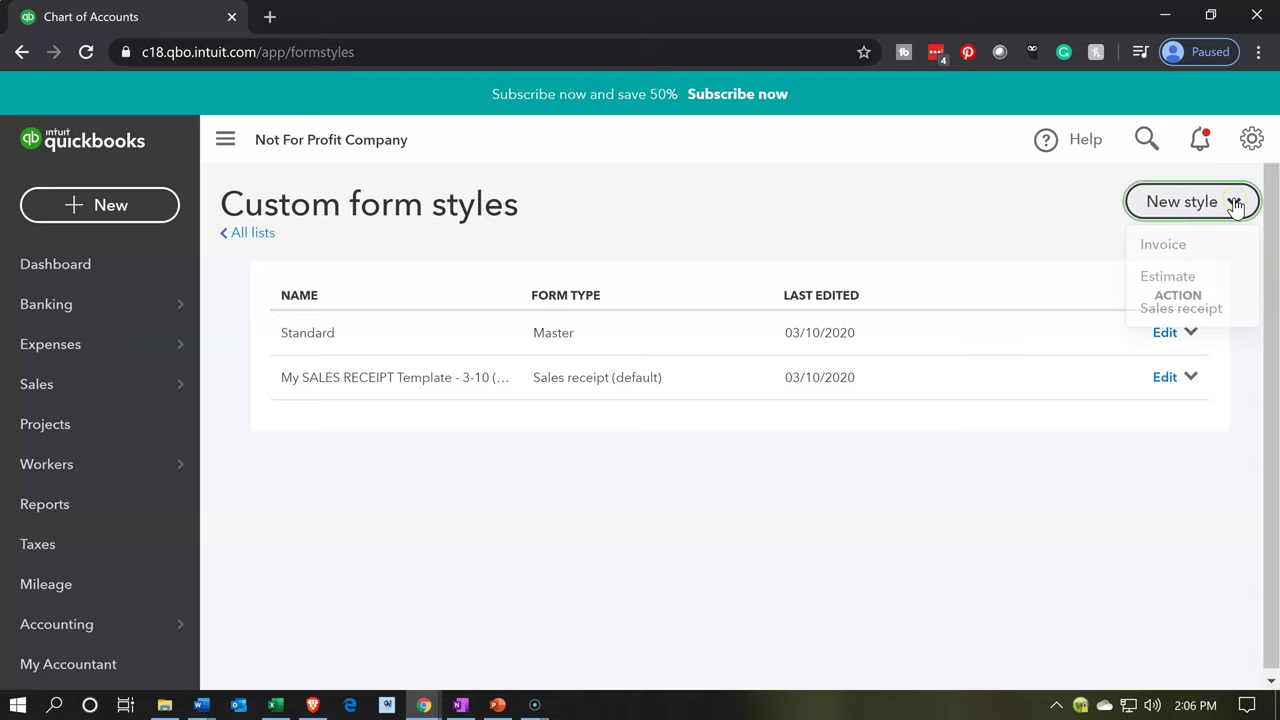
left_click(1203, 247)
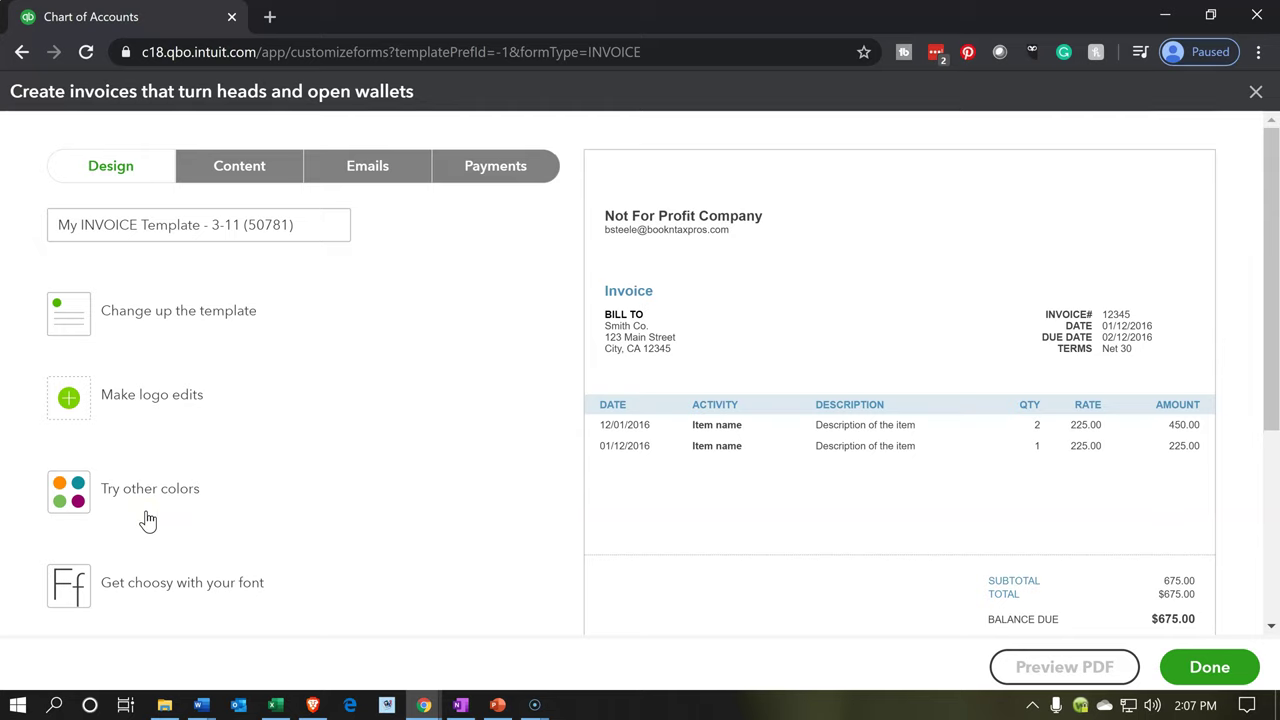
- Replace the header's form name 'Invoice' with 'Pledge' and save the style
left_click(240, 170)
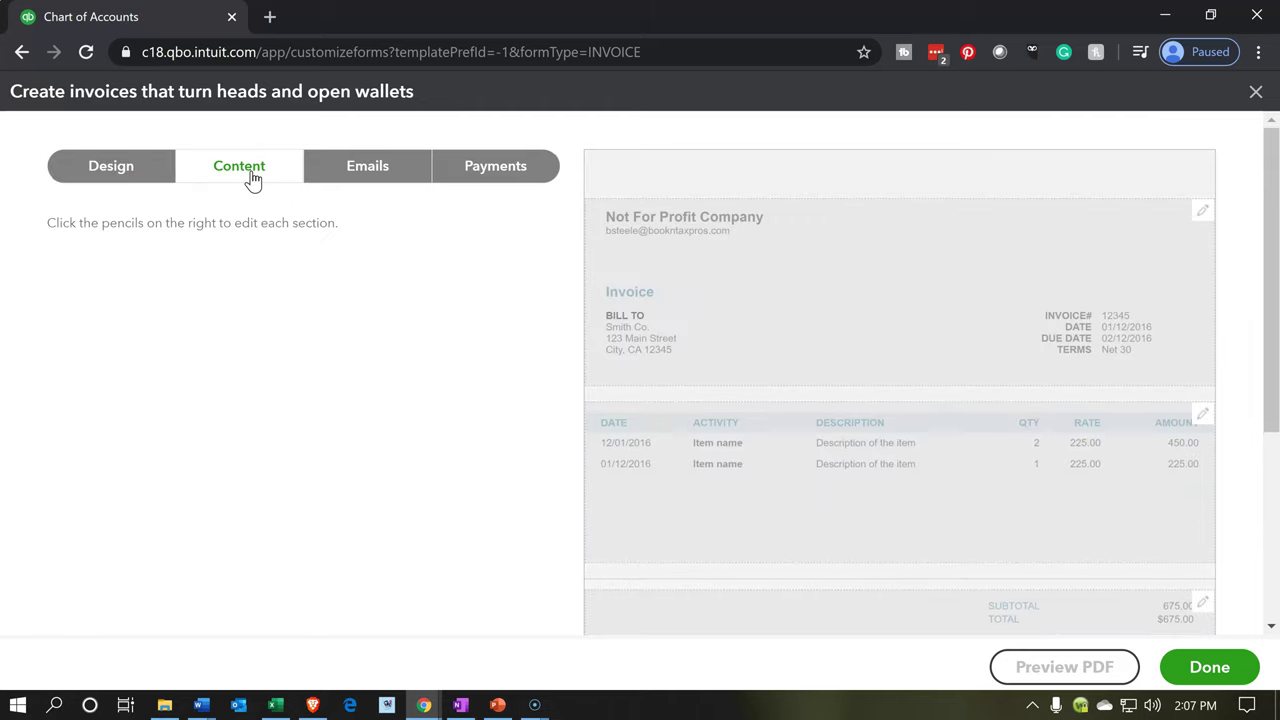
left_click(630, 317)
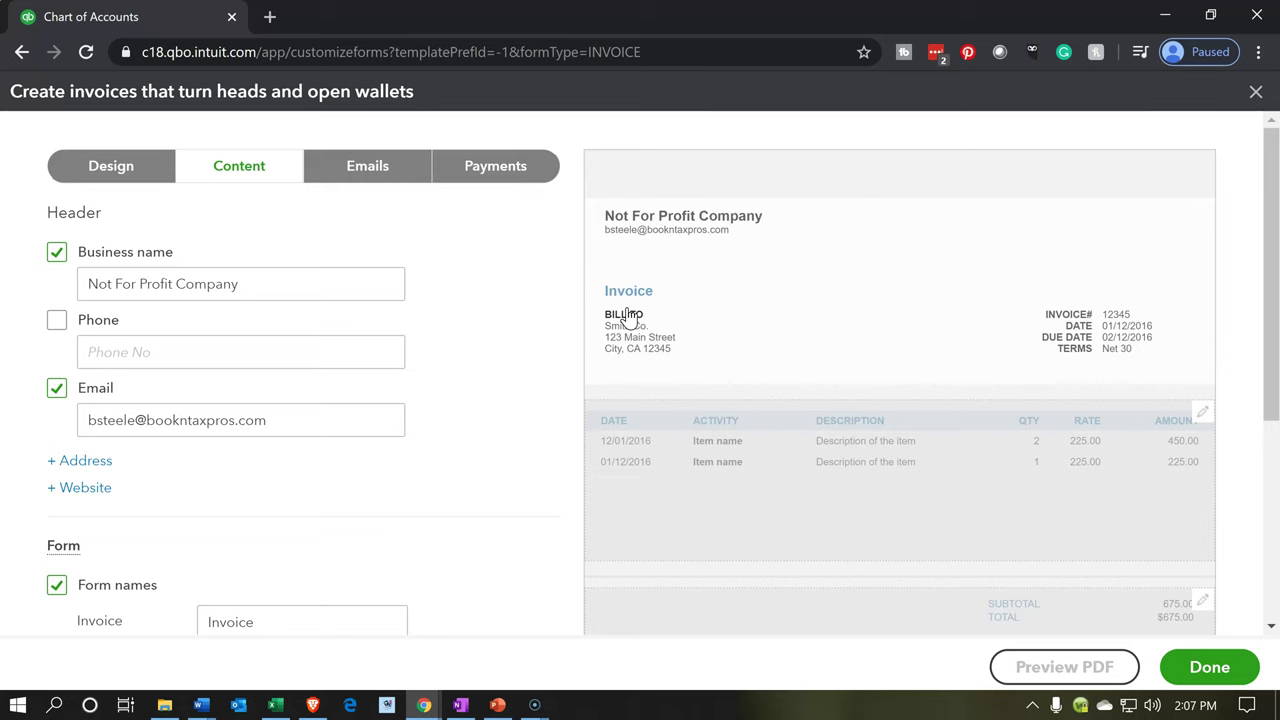
scroll(263, 344, "down", 2)
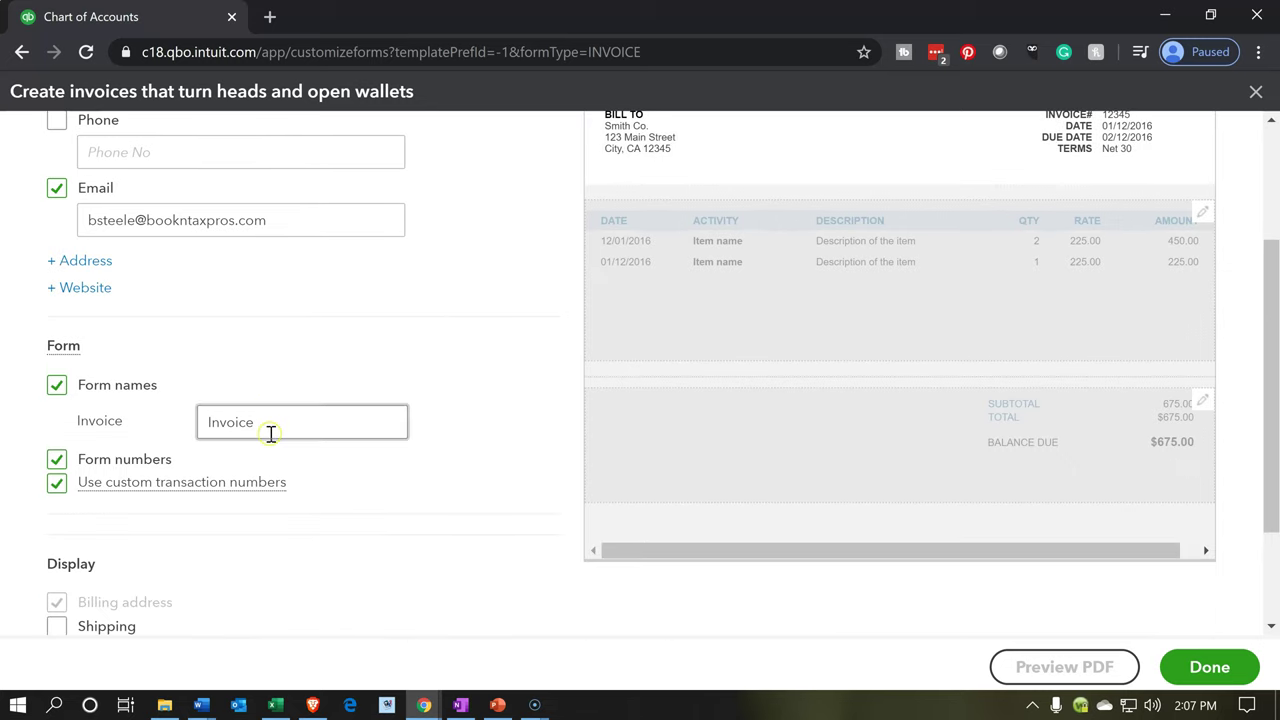
left_click_drag(270, 433, 145, 440)
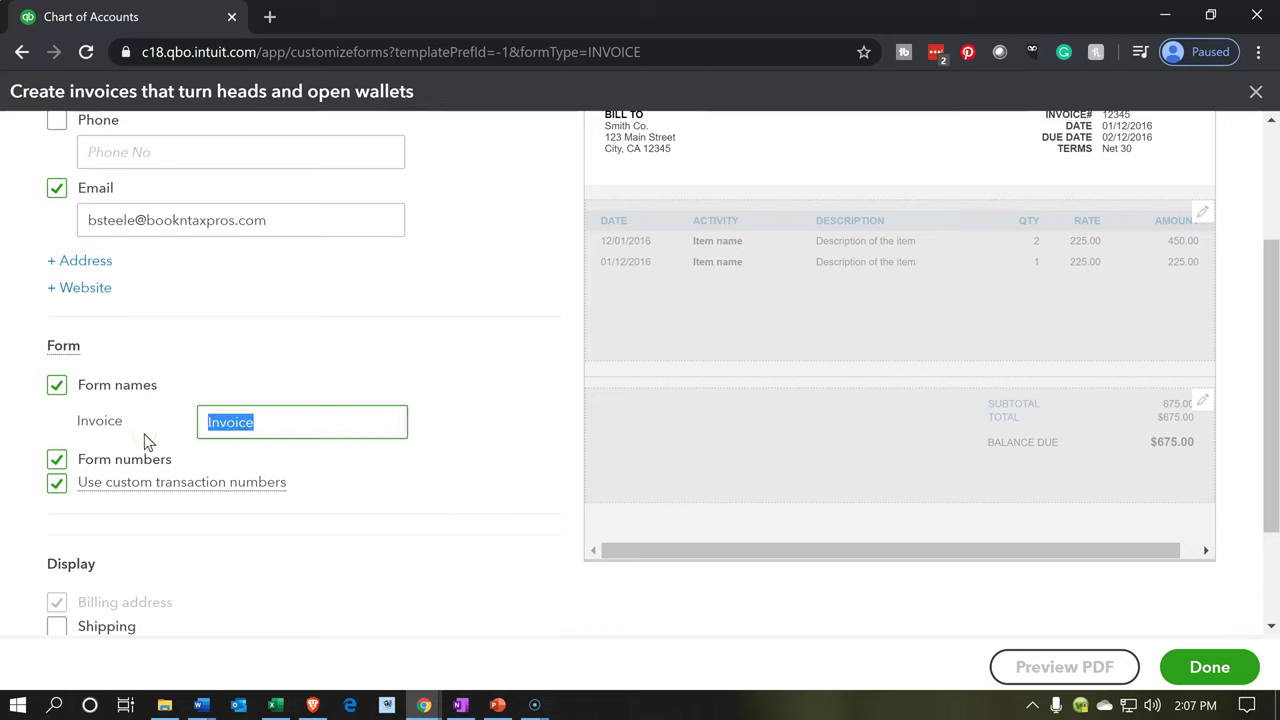
type("Pledge")
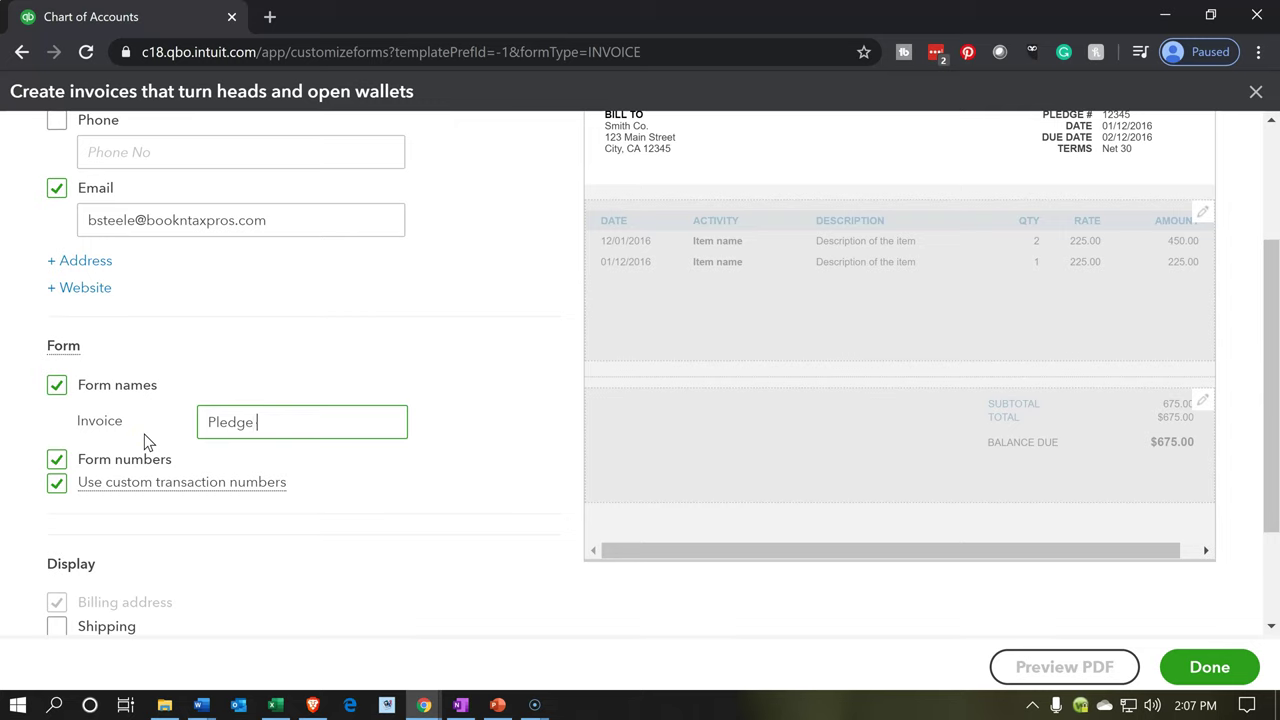
scroll(620, 345, "up", 2)
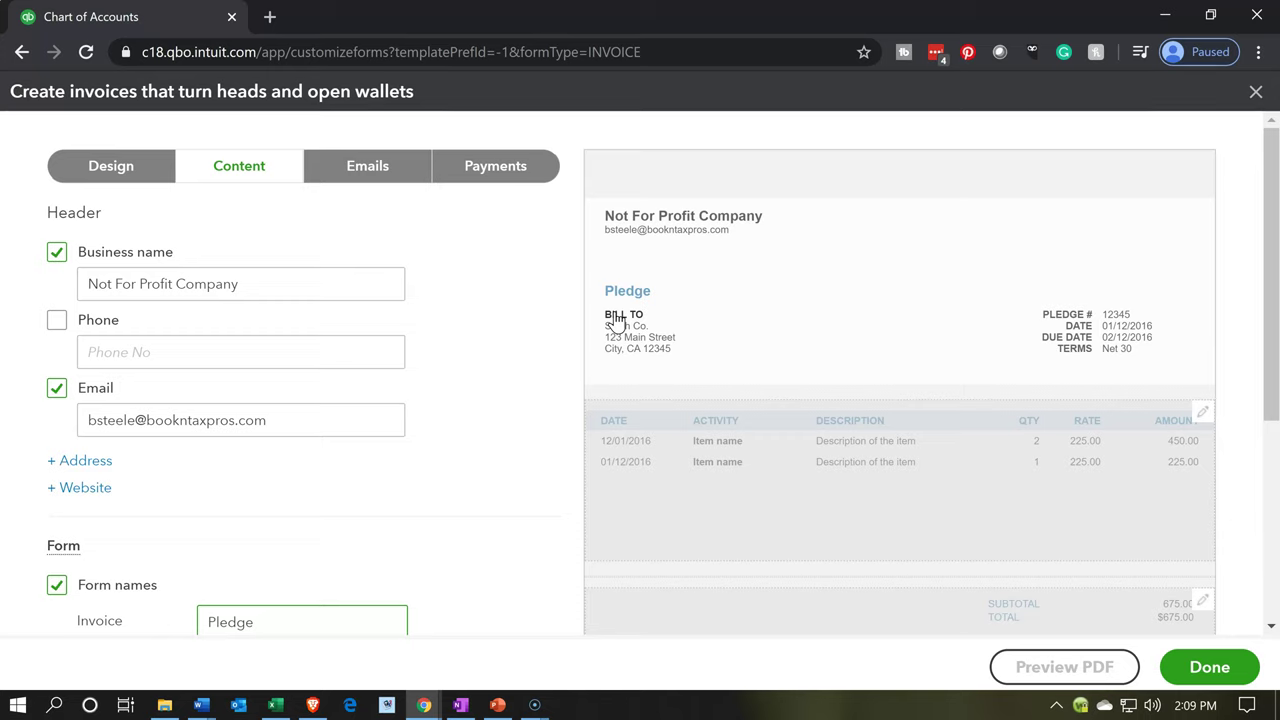
left_click(1245, 667)
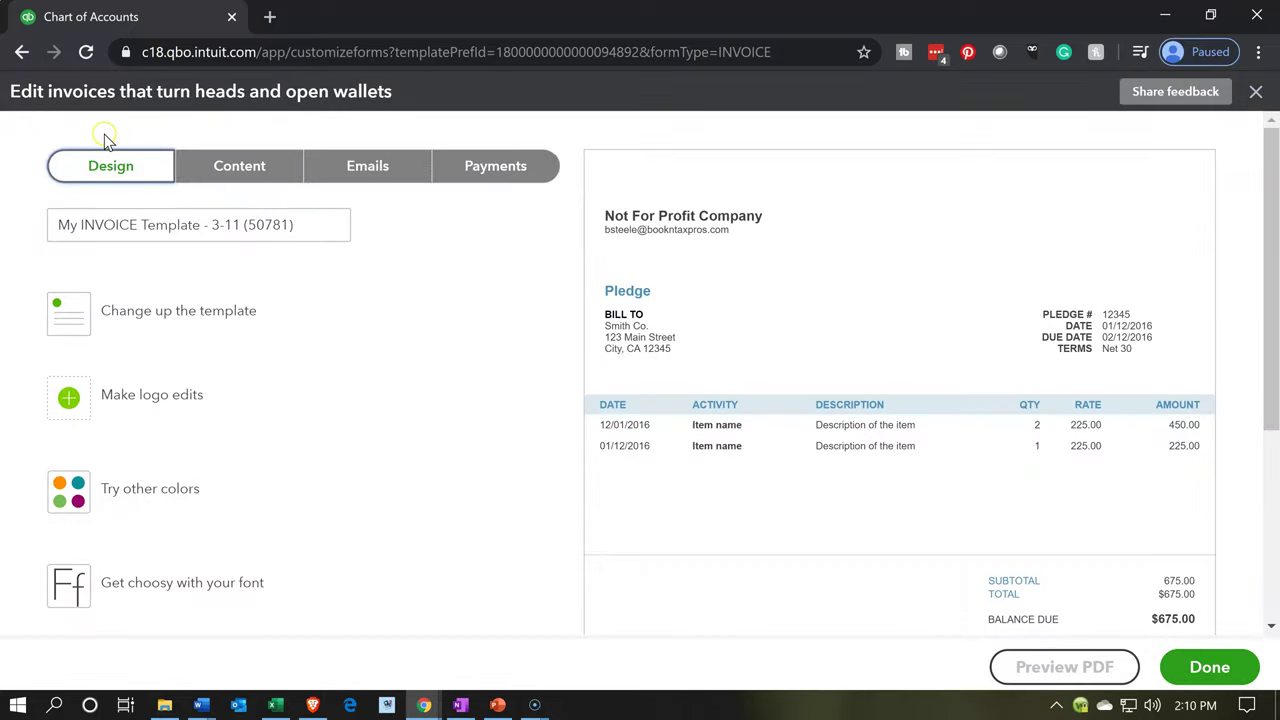
- Make 'My INVOICE Template - 3-11 (50781)' the default invoice style
left_click(20, 55)
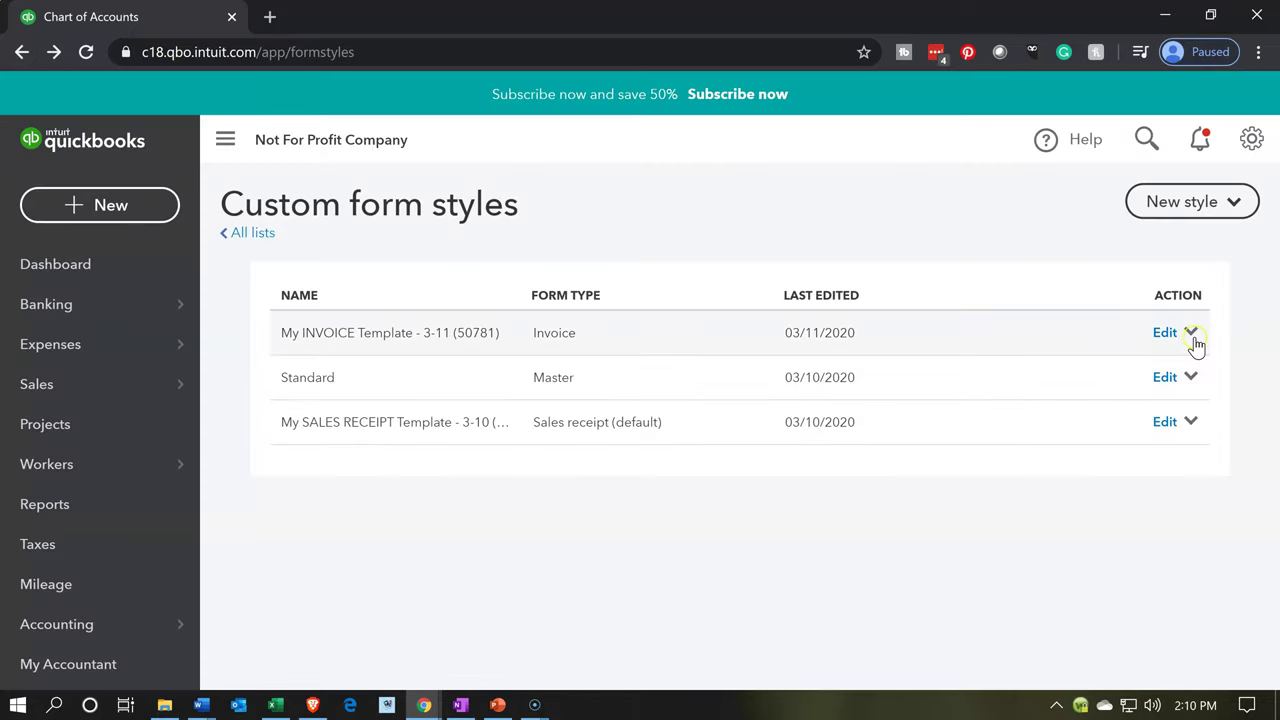
left_click(1193, 333)
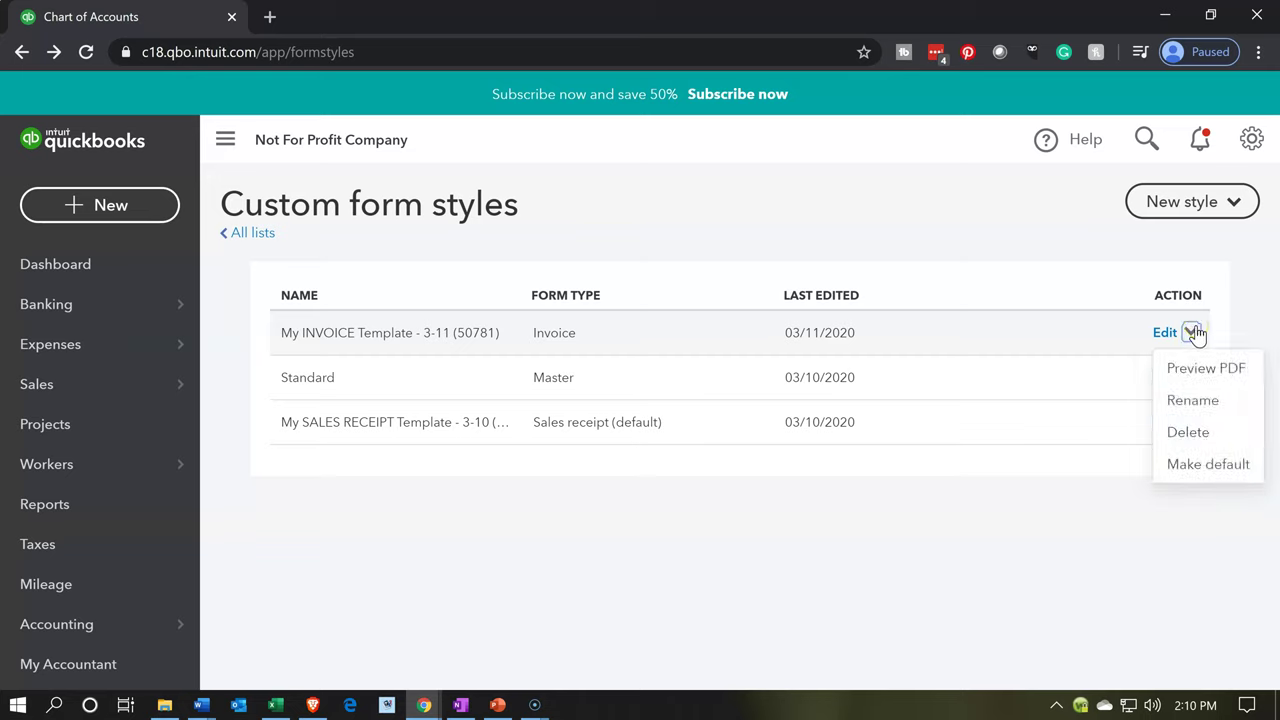
left_click(1210, 468)
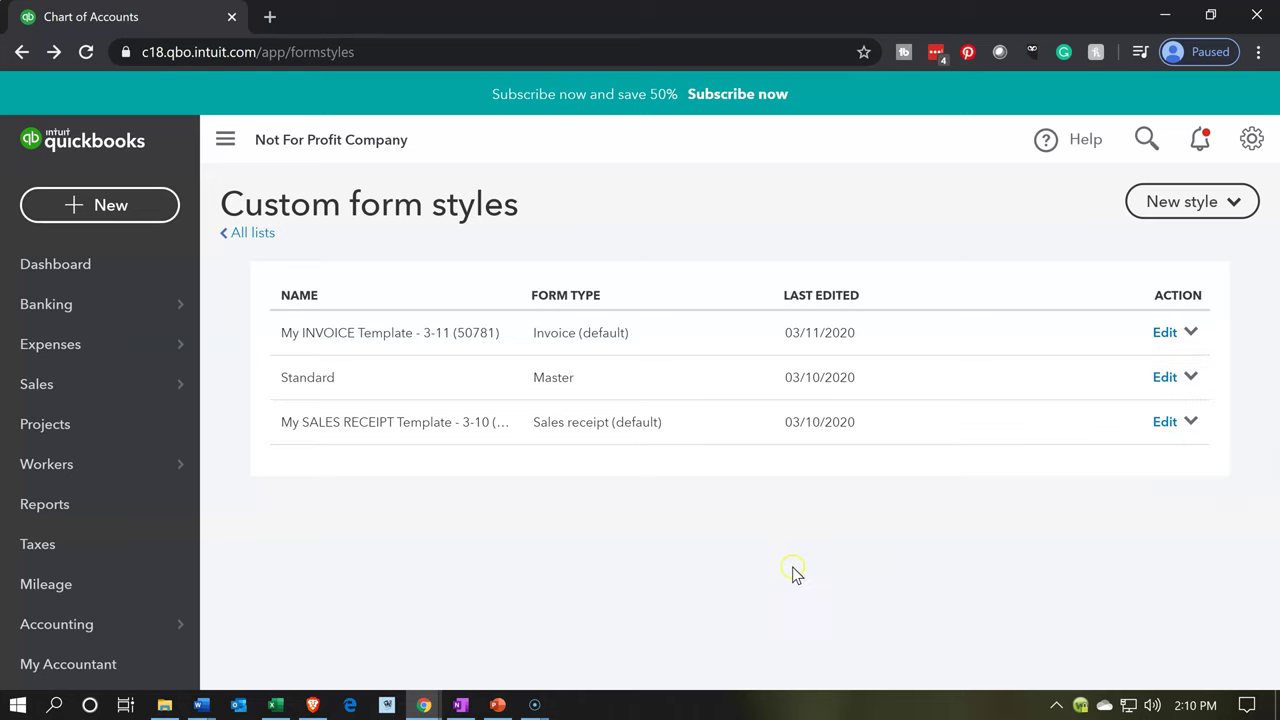
left_click(330, 395)
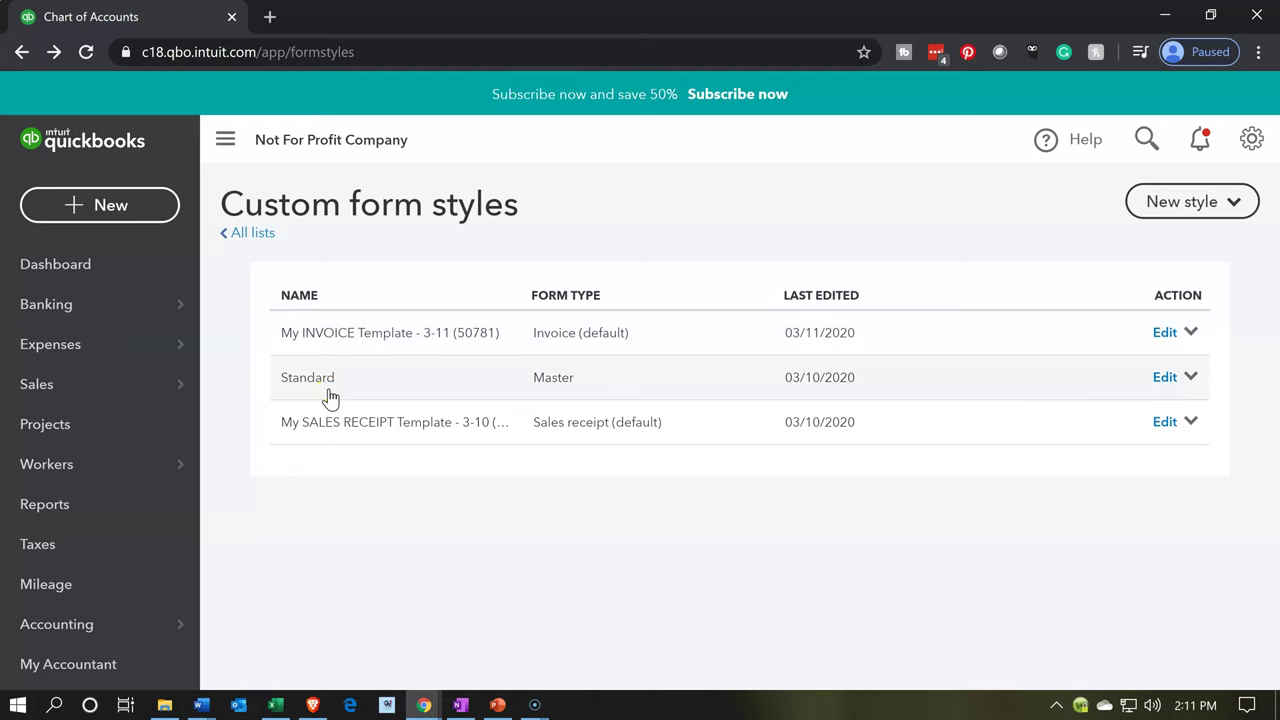
left_click(108, 207)
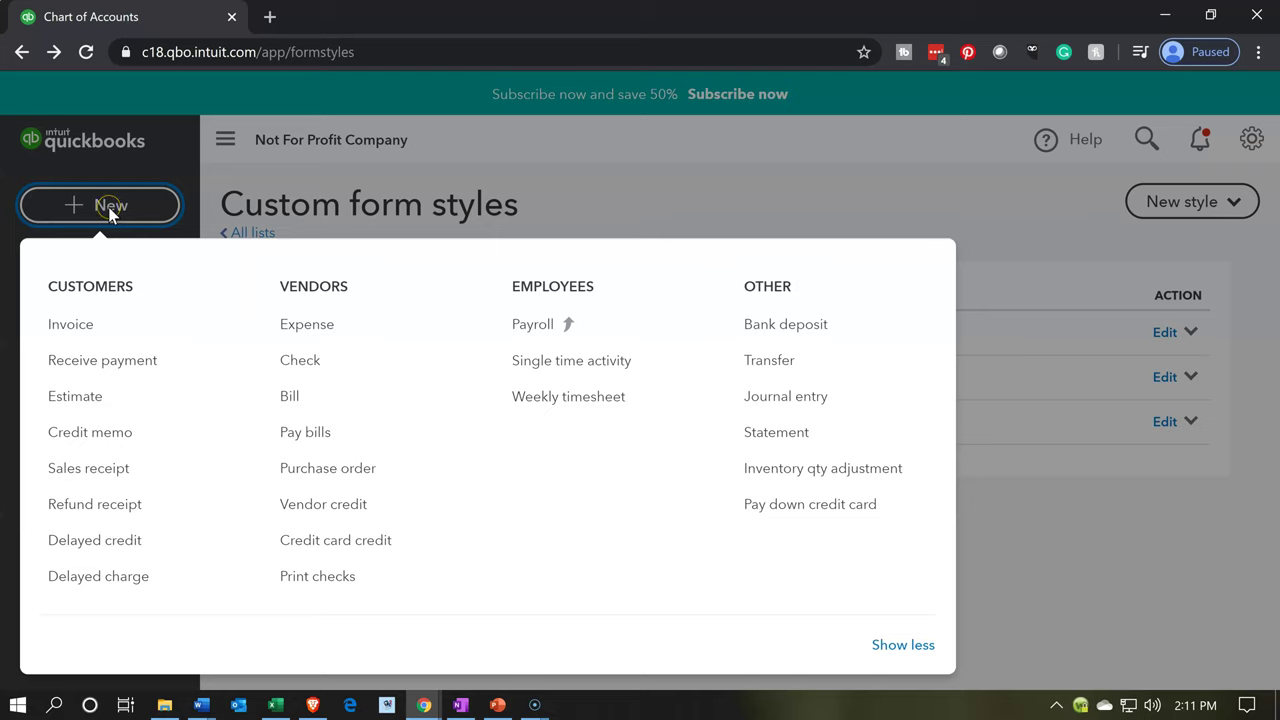
- Review a blank Invoice #1004, close it without saving, and go to the Dashboard
left_click(80, 340)
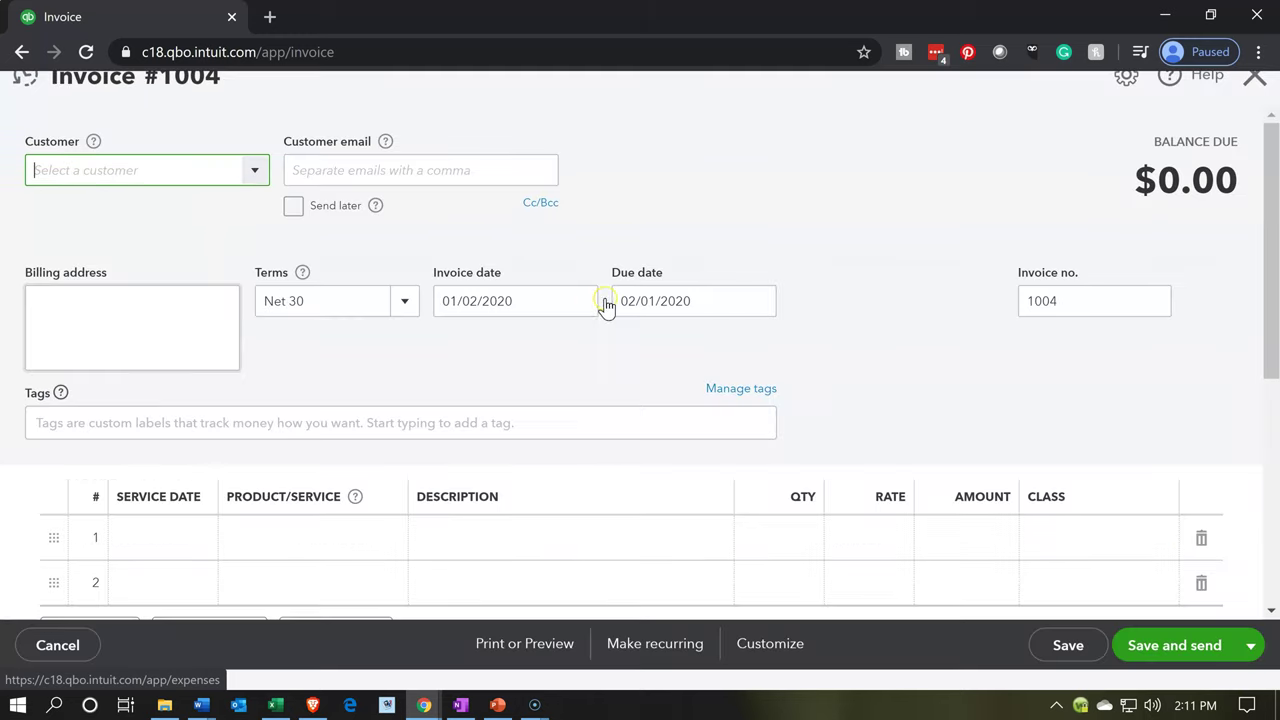
left_click(604, 300)
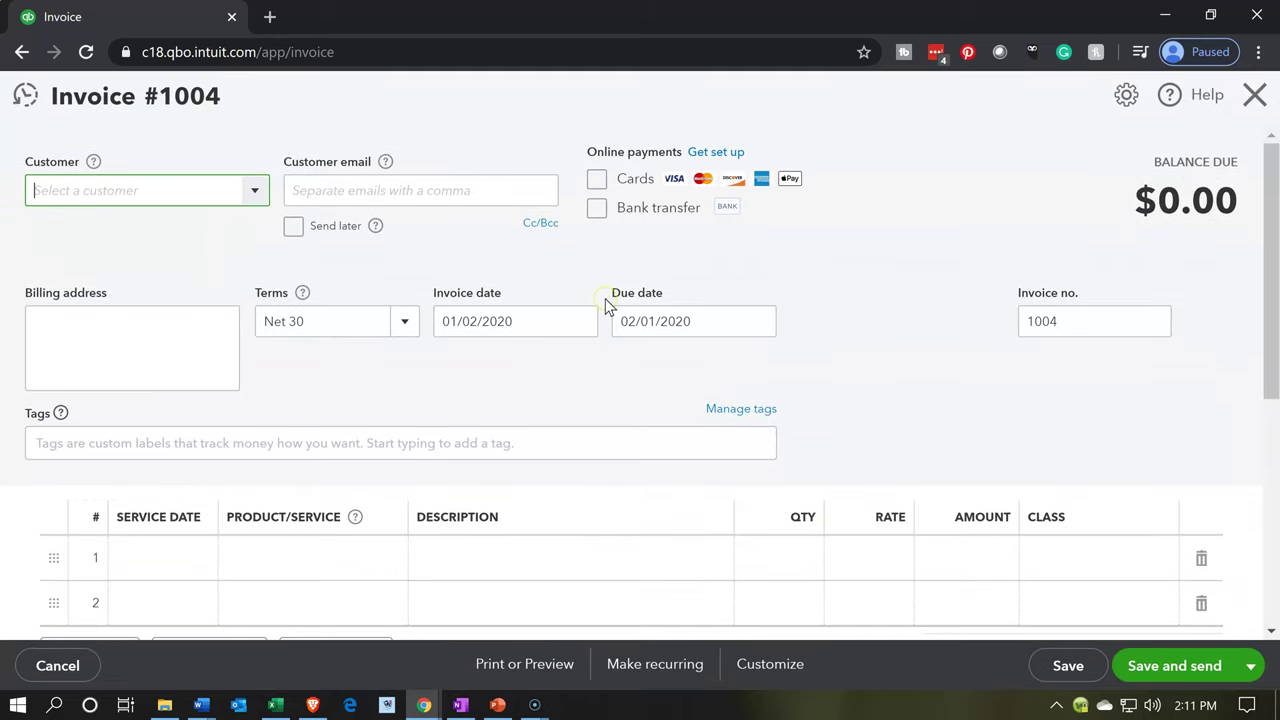
scroll(604, 300, "down", 3)
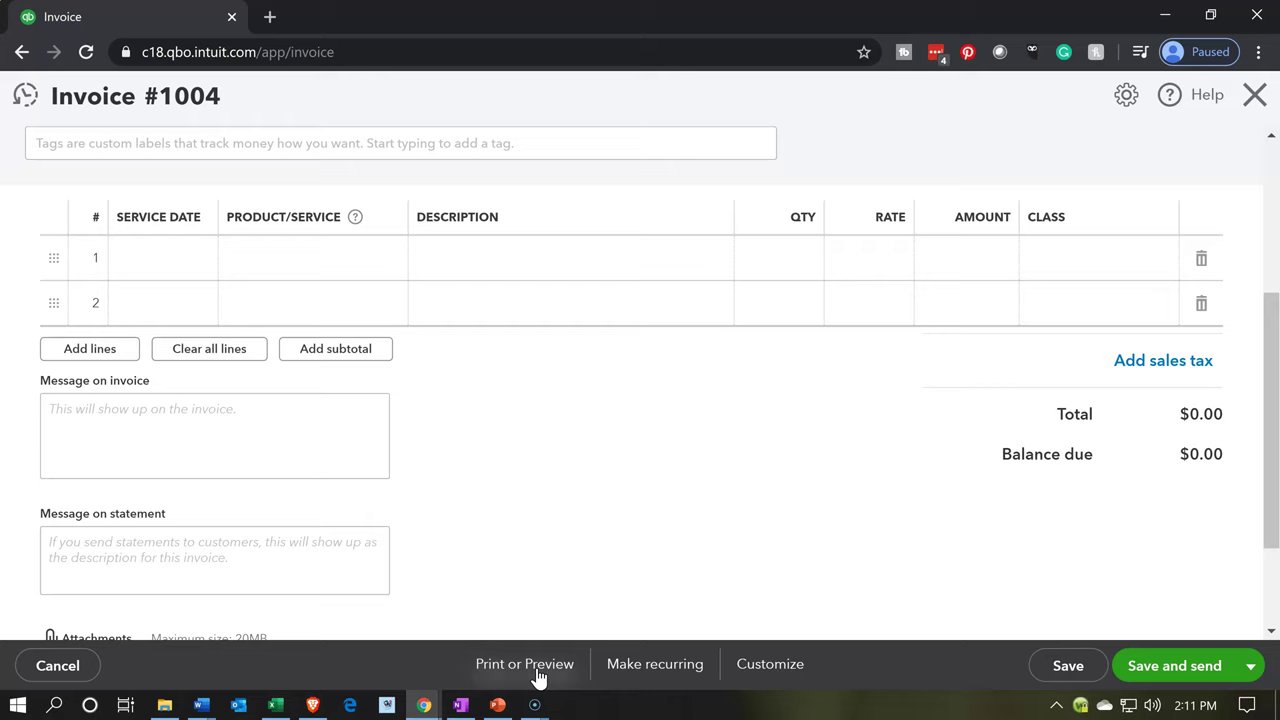
left_click(527, 357)
scroll(527, 358, "up", 2)
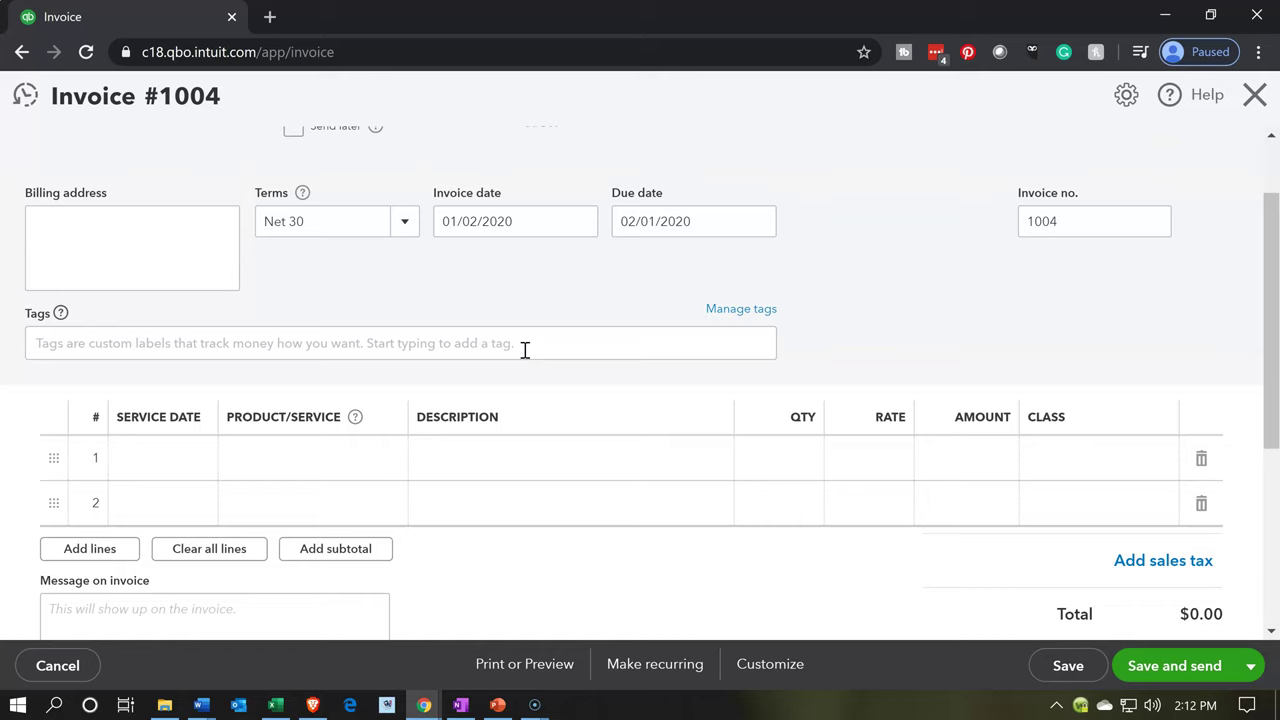
scroll(524, 349, "up", 1)
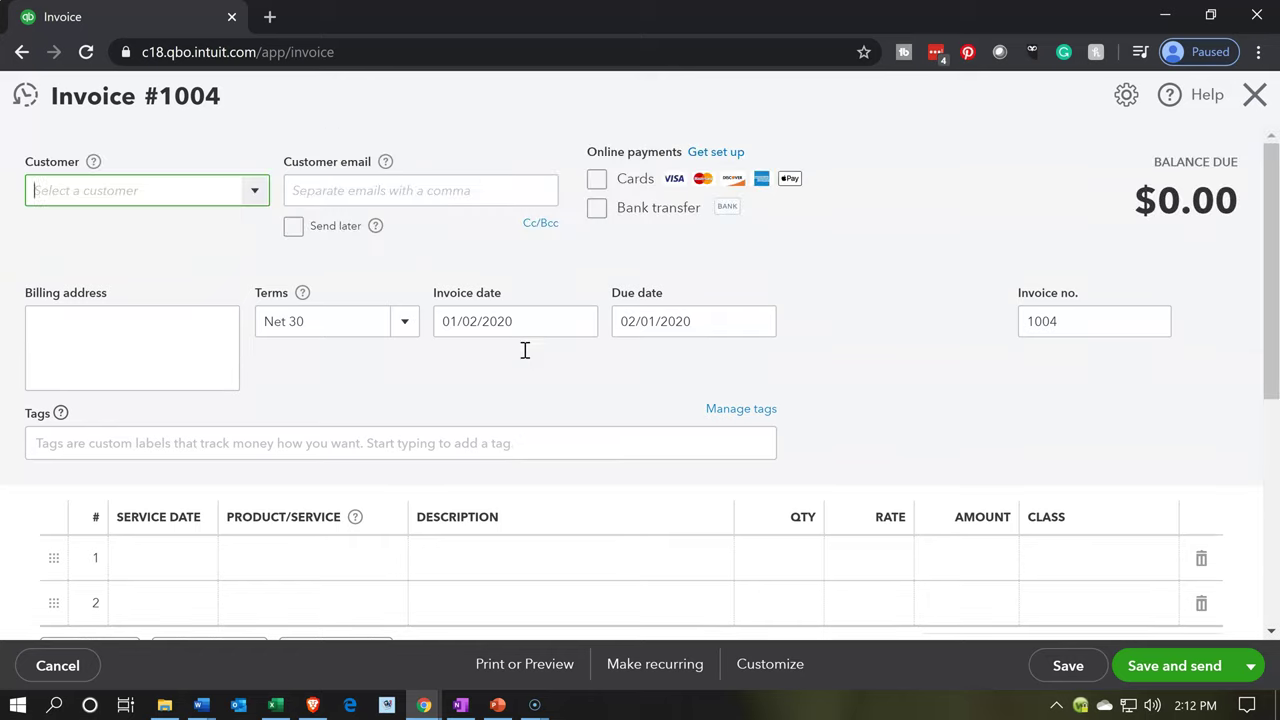
left_click(1255, 97)
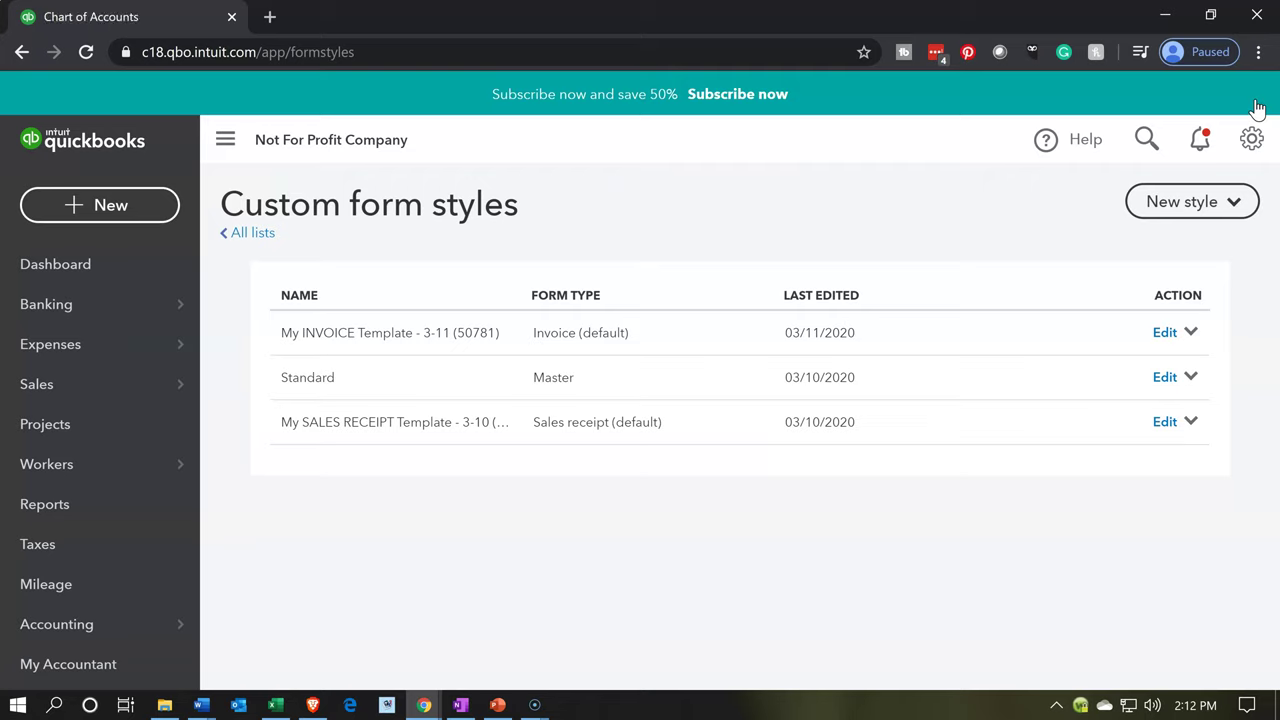
left_click(47, 262)
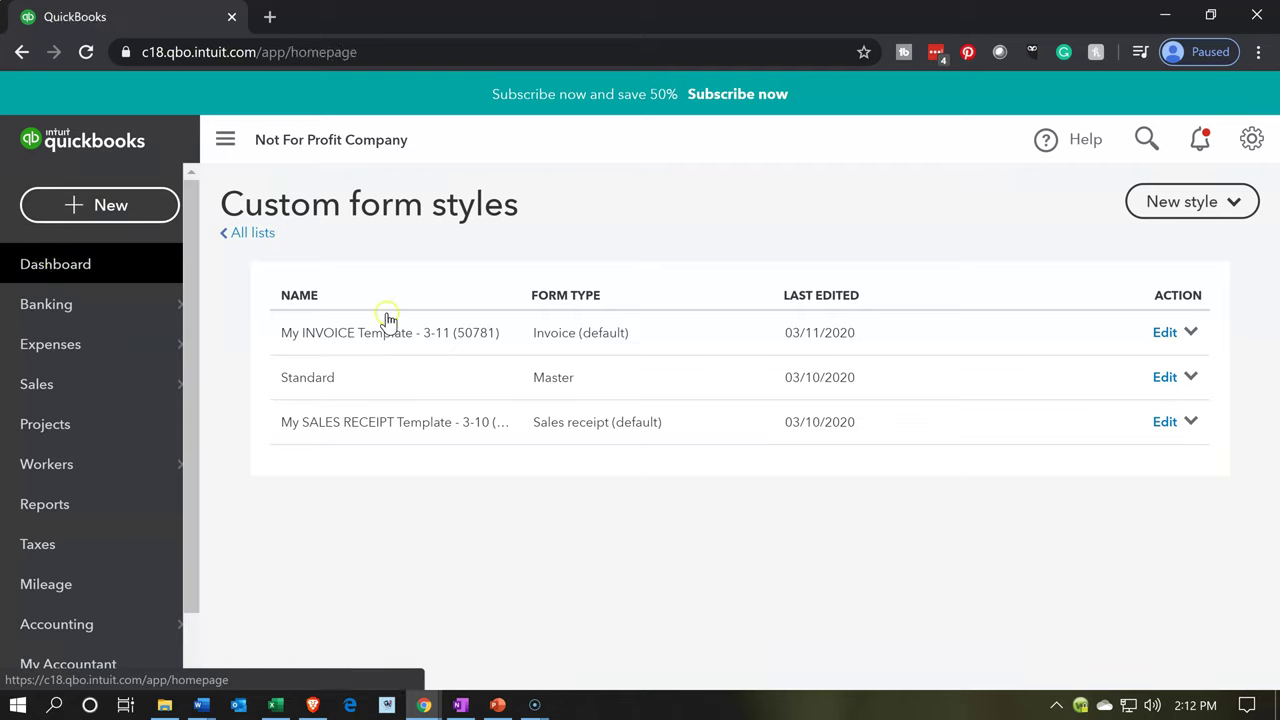